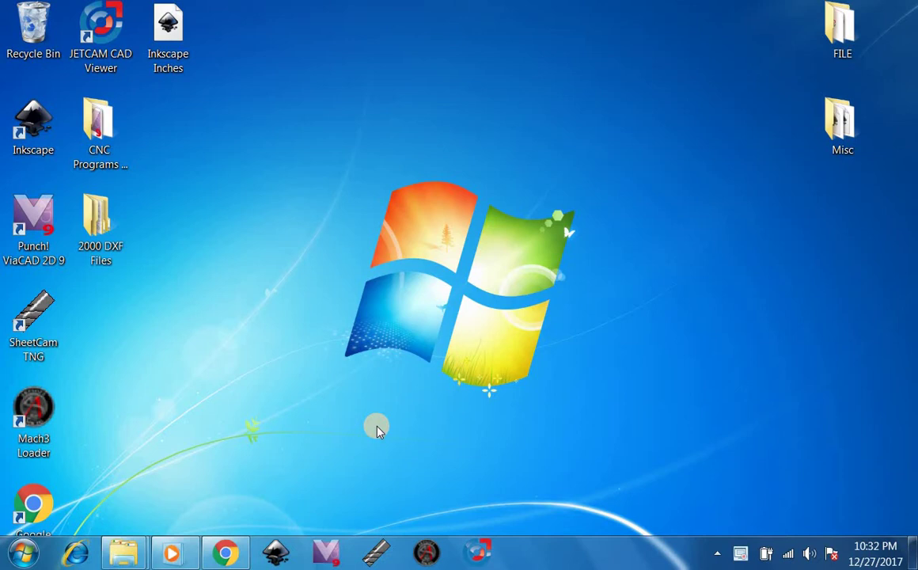
- Open the Inkscape Inches document and add a 30 pt Demonized-font text near the page's lower part
{"action": "left_click", "coordinate": [178, 33]}
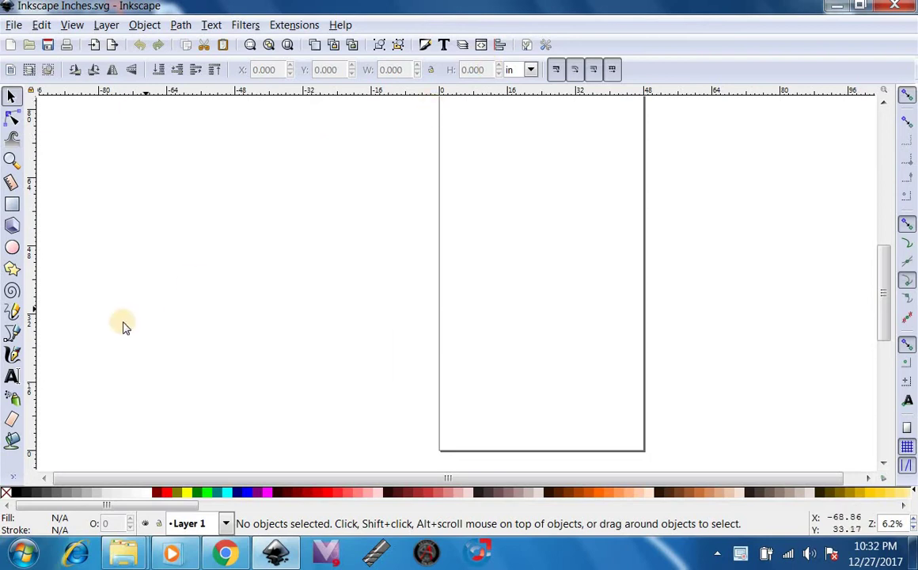
{"action": "left_click", "coordinate": [11, 378]}
{"action": "left_click", "coordinate": [485, 374]}
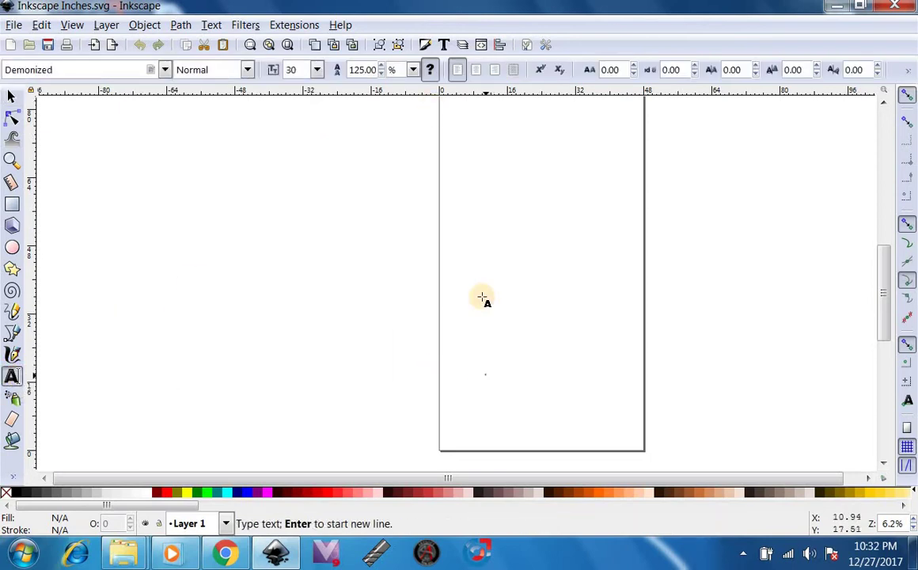
{"action": "left_click", "coordinate": [166, 69]}
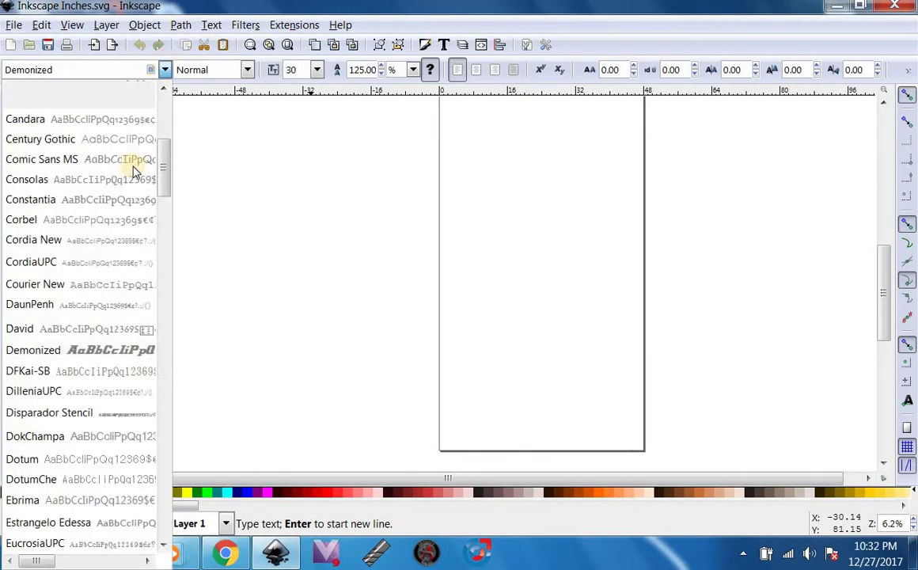
{"action": "left_click", "coordinate": [61, 345]}
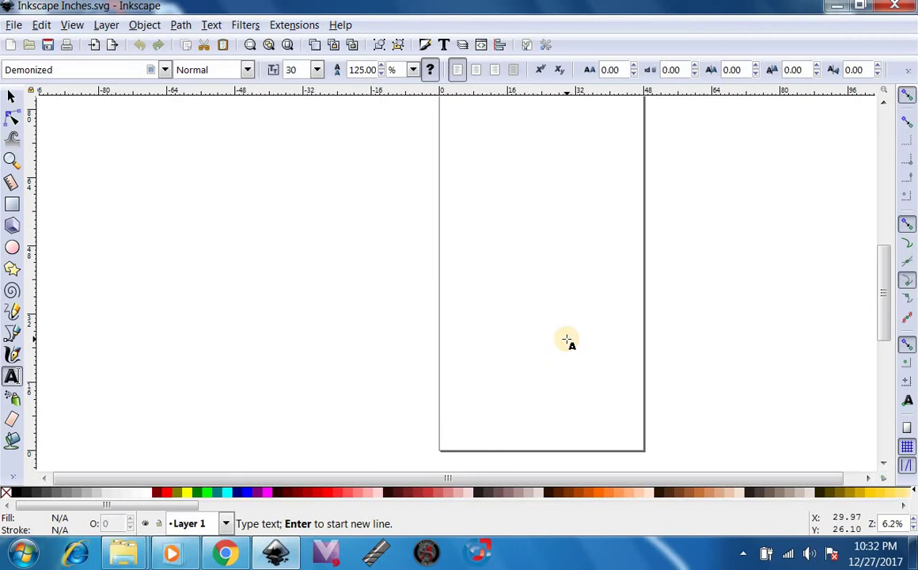
{"action": "type", "text": "abc"}
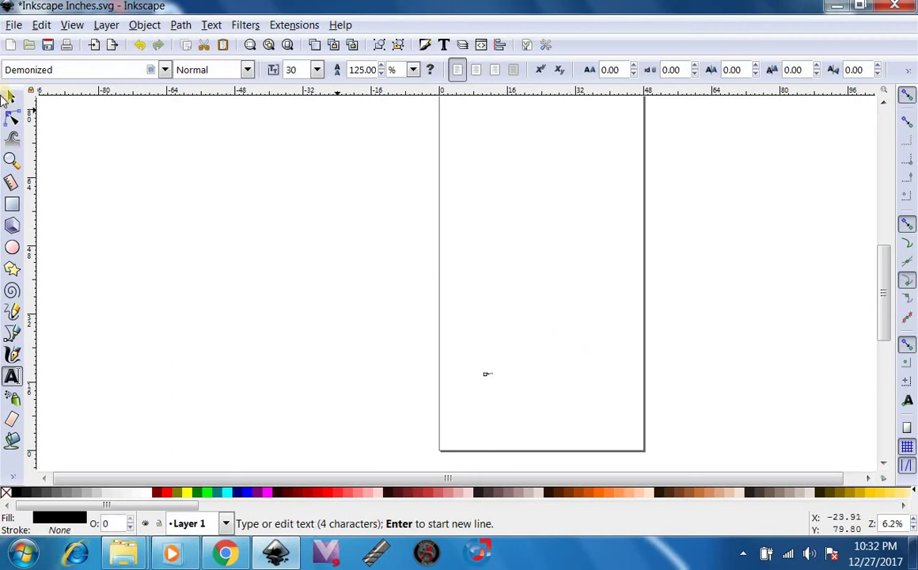
- Scale the tiny text up into a large BARN lettering
{"action": "left_click", "coordinate": [9, 95]}
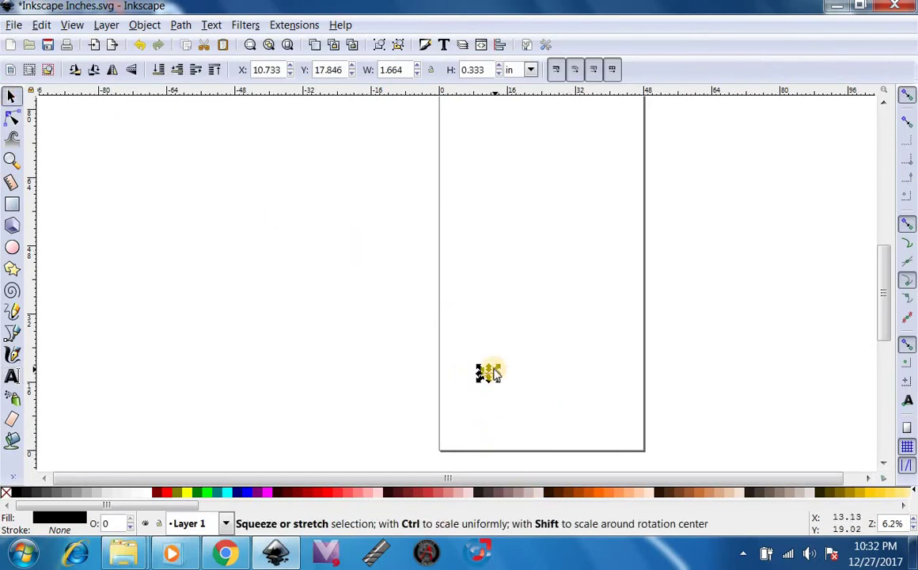
{"action": "left_click_drag", "start_coordinate": [494, 375], "coordinate": [701, 269]}
{"action": "left_click", "coordinate": [678, 246]}
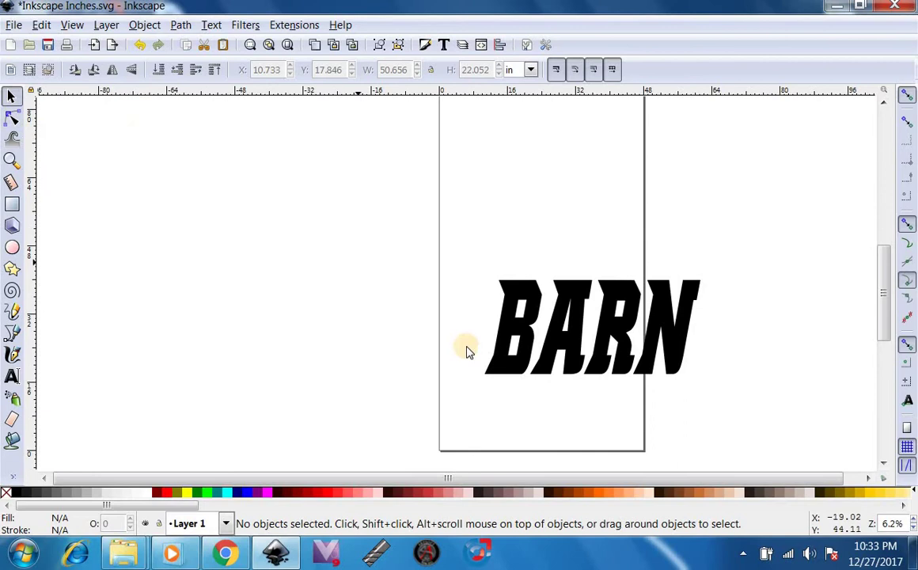
- Convert the 50.656 × 22.052 in BARN text into a group of four letter paths
{"action": "left_click", "coordinate": [497, 352]}
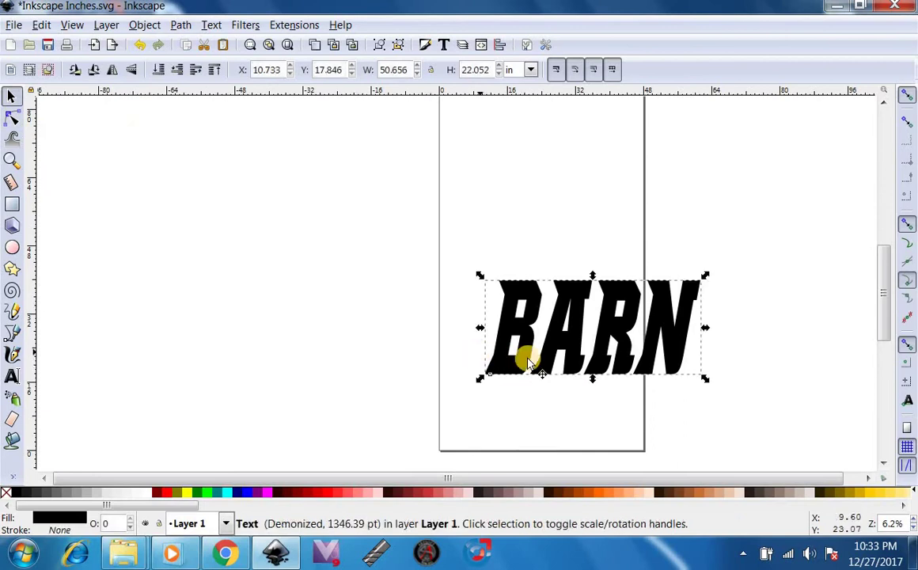
{"action": "left_click", "coordinate": [146, 25]}
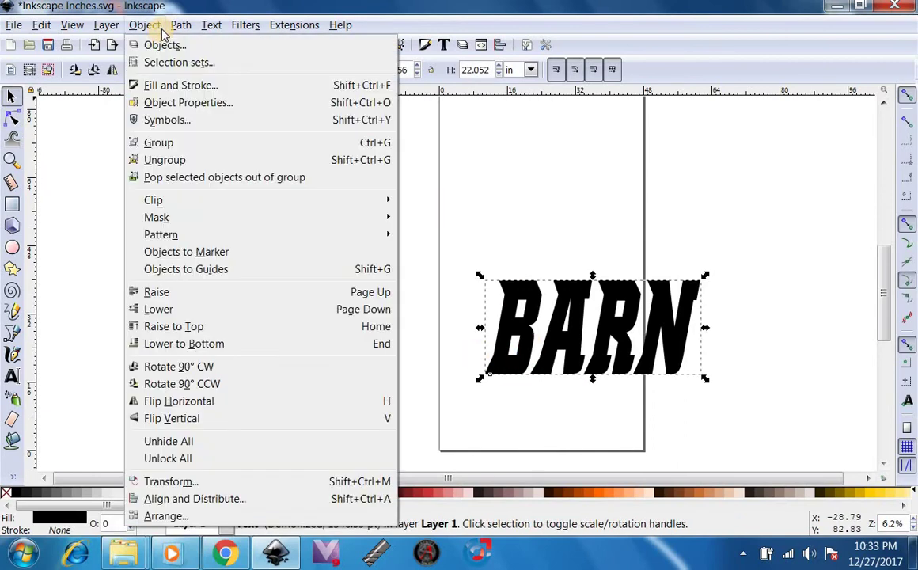
{"action": "mouse_move", "coordinate": [180, 25]}
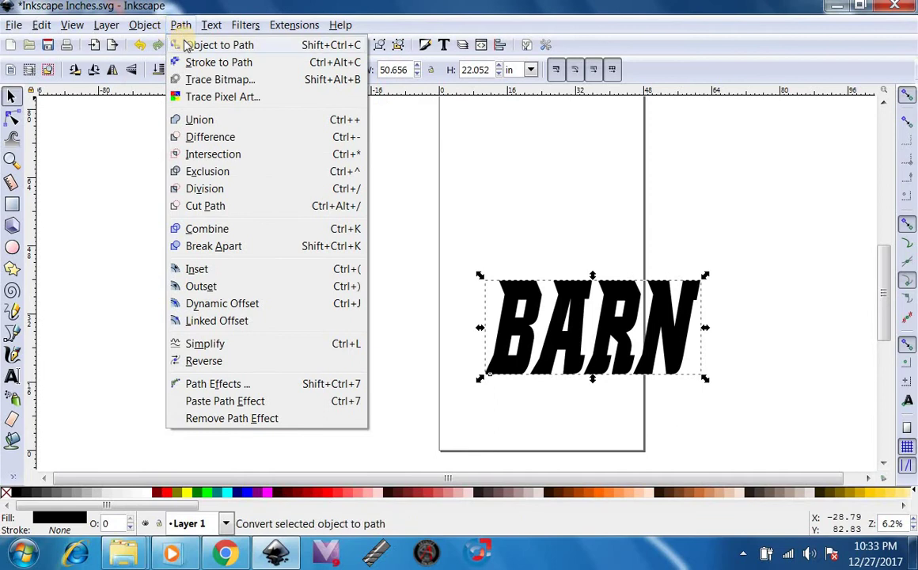
{"action": "left_click", "coordinate": [188, 45]}
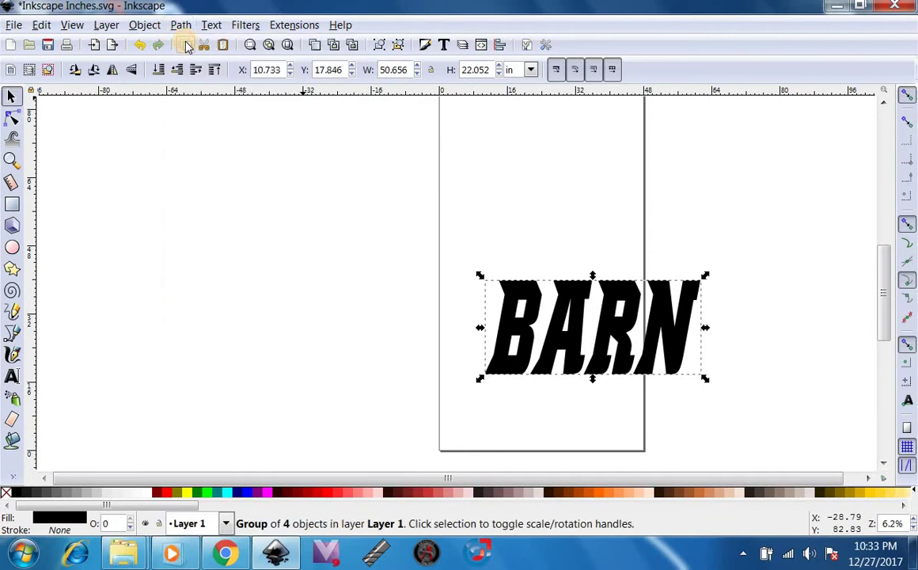
{"action": "left_click", "coordinate": [72, 26]}
- Switch the canvas display to outline mode
{"action": "mouse_move", "coordinate": [133, 83]}
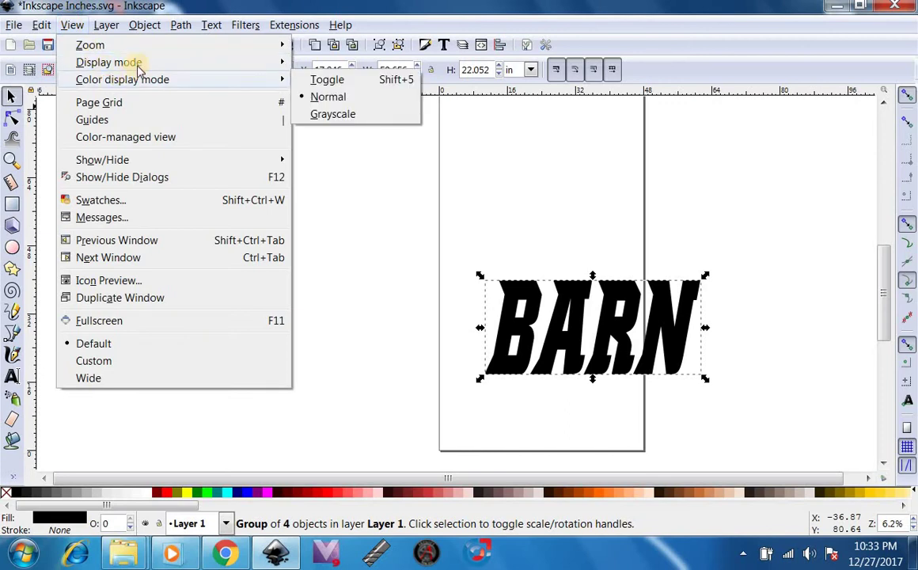
{"action": "mouse_move", "coordinate": [131, 63]}
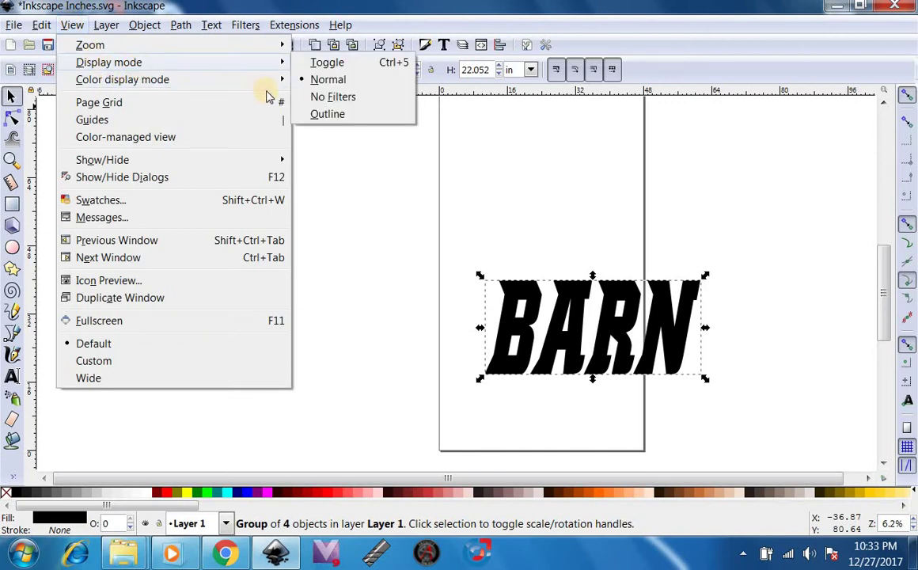
{"action": "left_click", "coordinate": [322, 119]}
{"action": "left_click", "coordinate": [560, 266]}
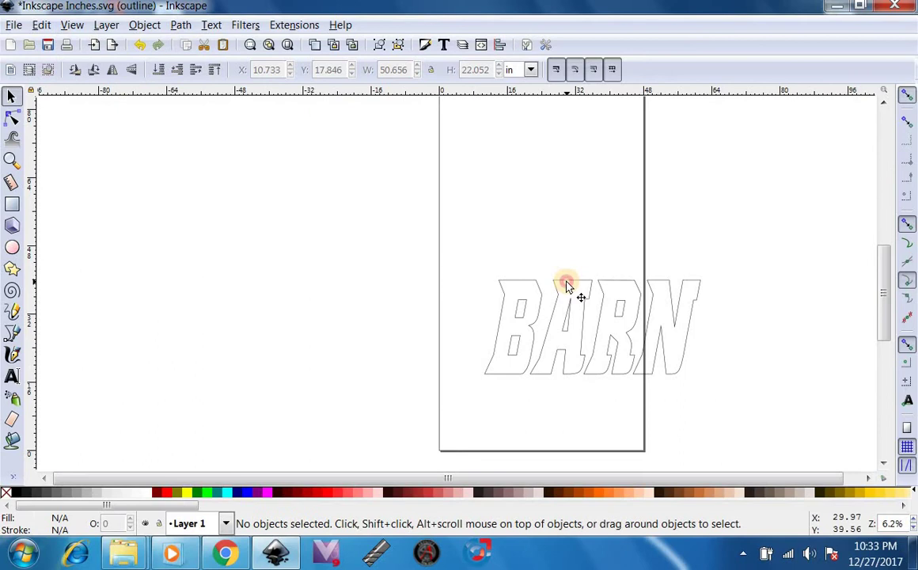
- Move BARN, pick out its individual B, A, R and N letter paths, then undo the move
{"action": "left_click", "coordinate": [567, 282]}
{"action": "left_click_drag", "start_coordinate": [566, 281], "coordinate": [508, 182]}
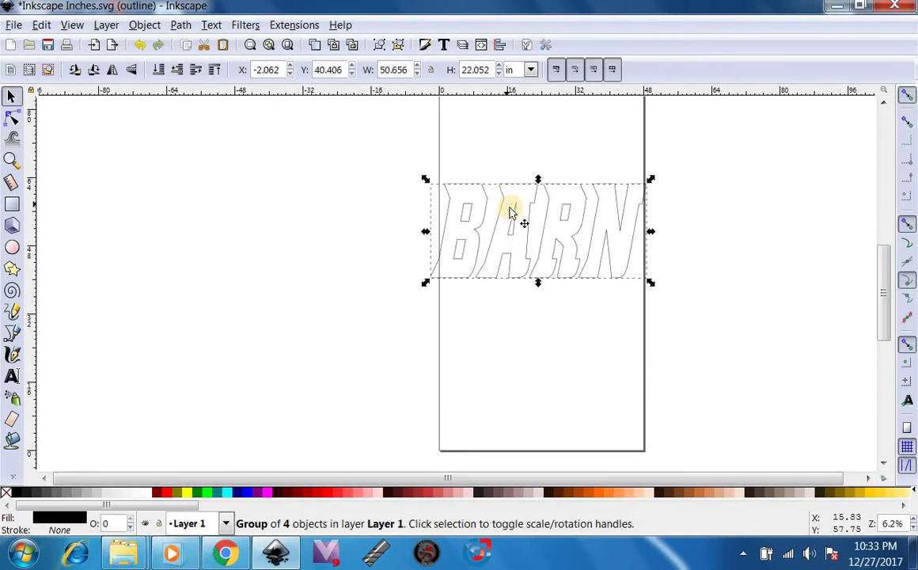
{"action": "left_click", "coordinate": [483, 178]}
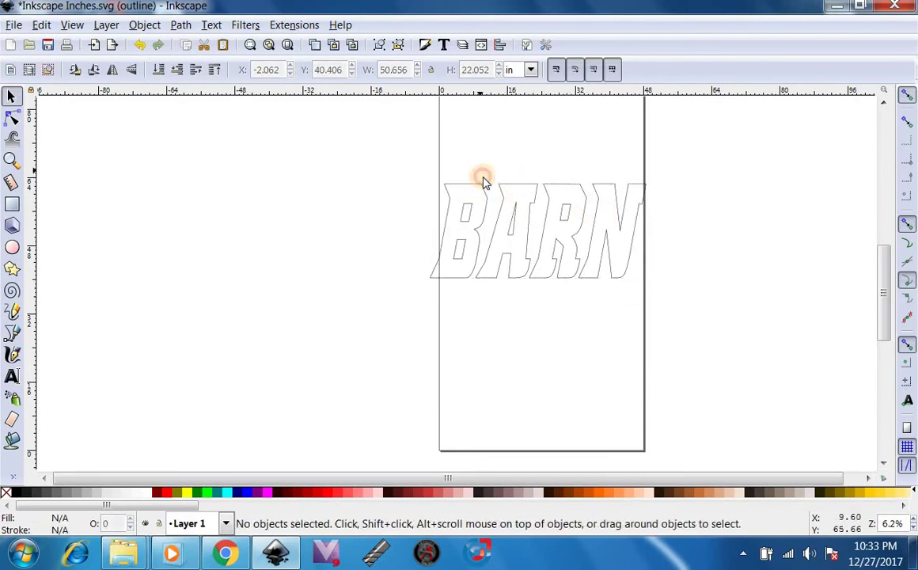
{"action": "left_click", "coordinate": [488, 201]}
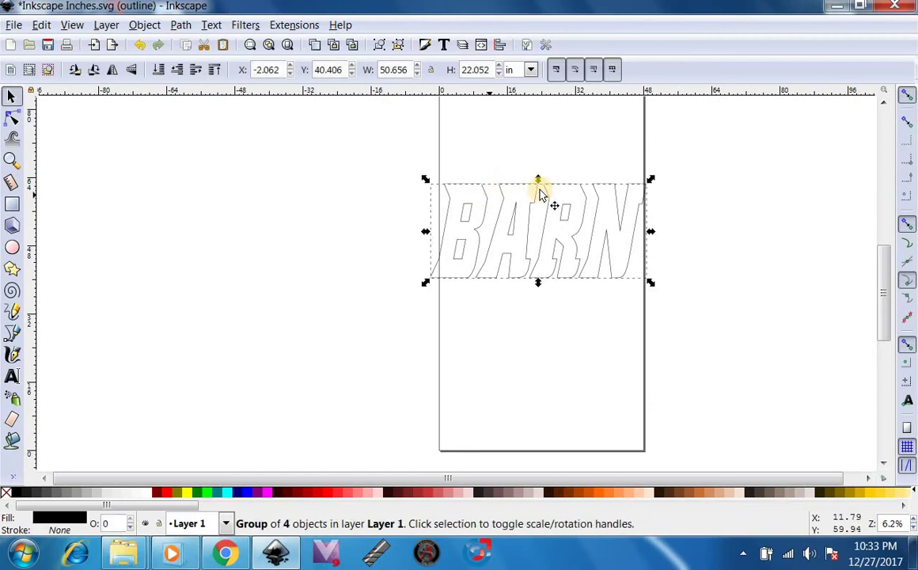
{"action": "left_click", "coordinate": [485, 191]}
{"action": "left_click", "coordinate": [486, 192], "text": "ctrl"}
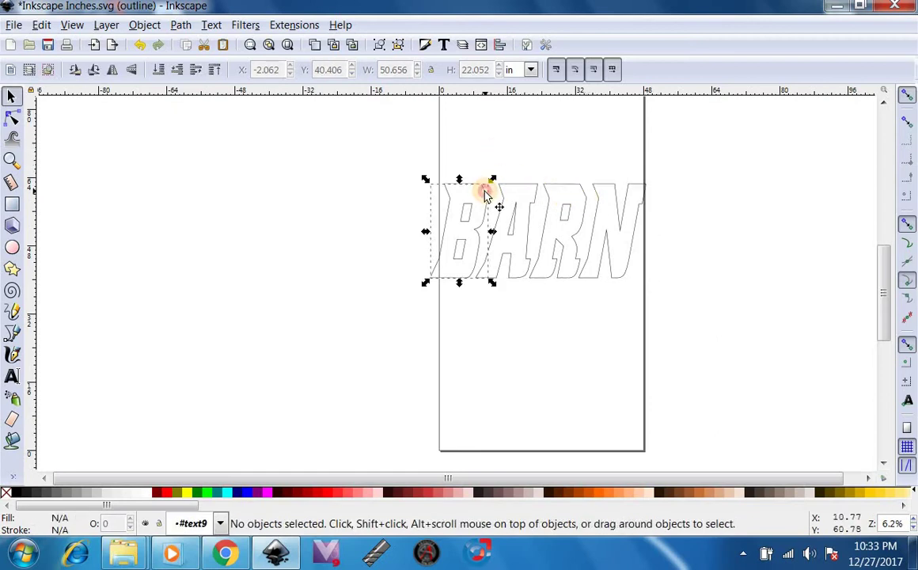
{"action": "left_click", "coordinate": [503, 196], "text": "ctrl"}
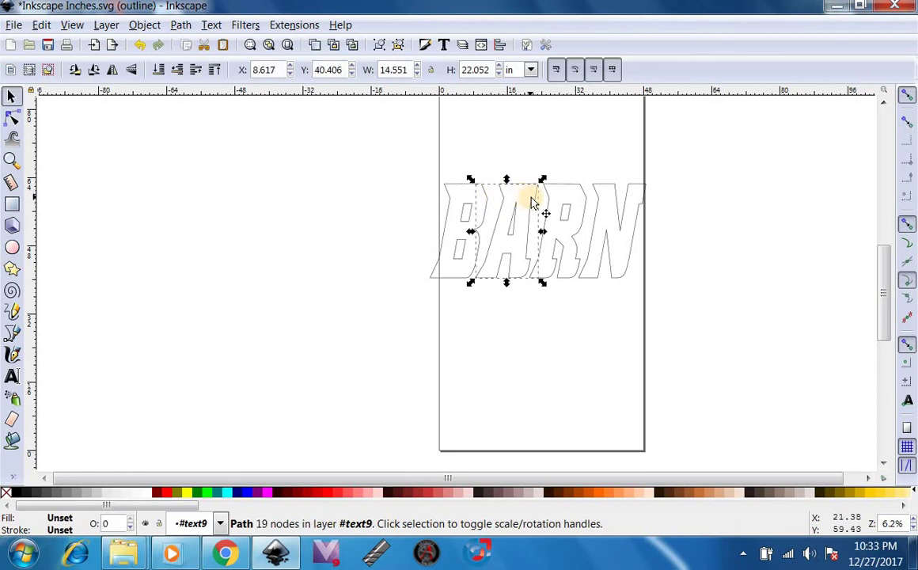
{"action": "left_click", "coordinate": [586, 197], "text": "ctrl"}
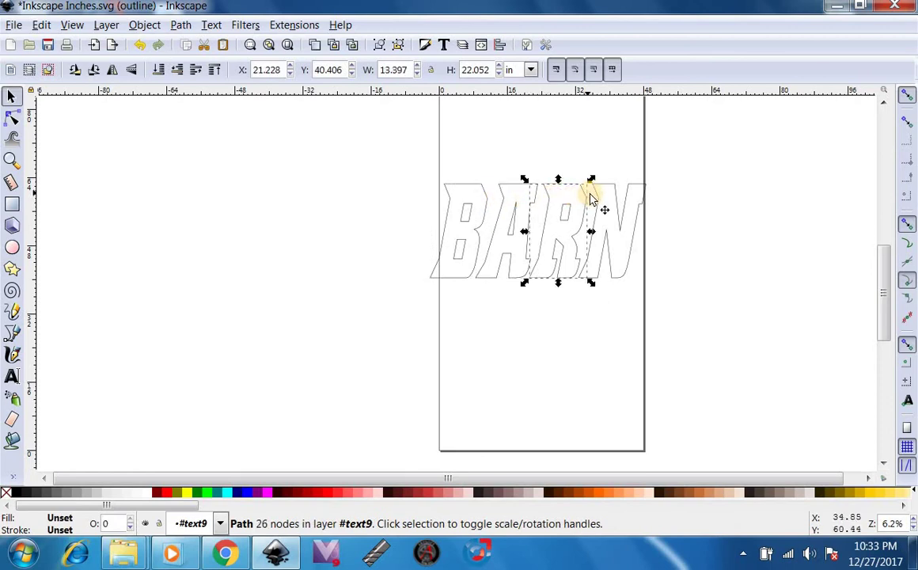
{"action": "left_click", "coordinate": [599, 197], "text": "ctrl"}
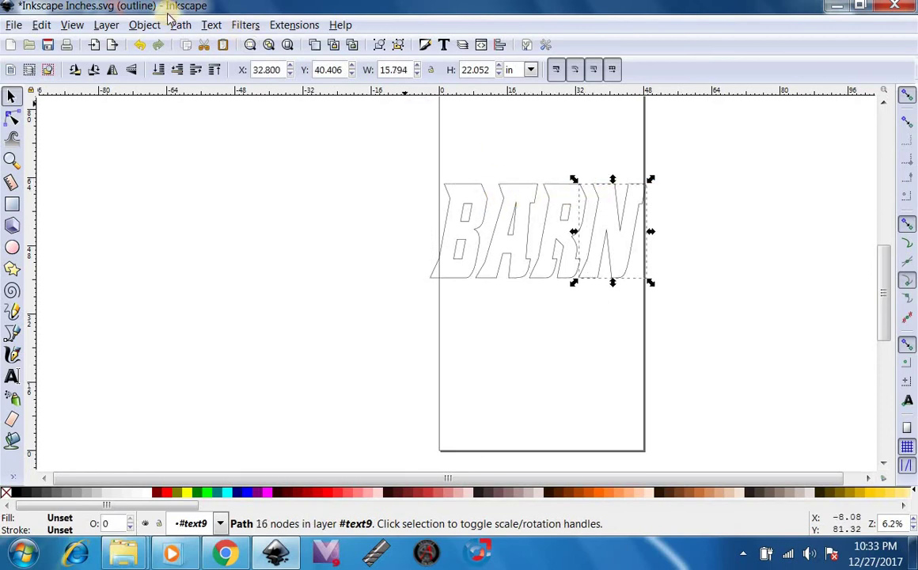
{"action": "left_click", "coordinate": [33, 23]}
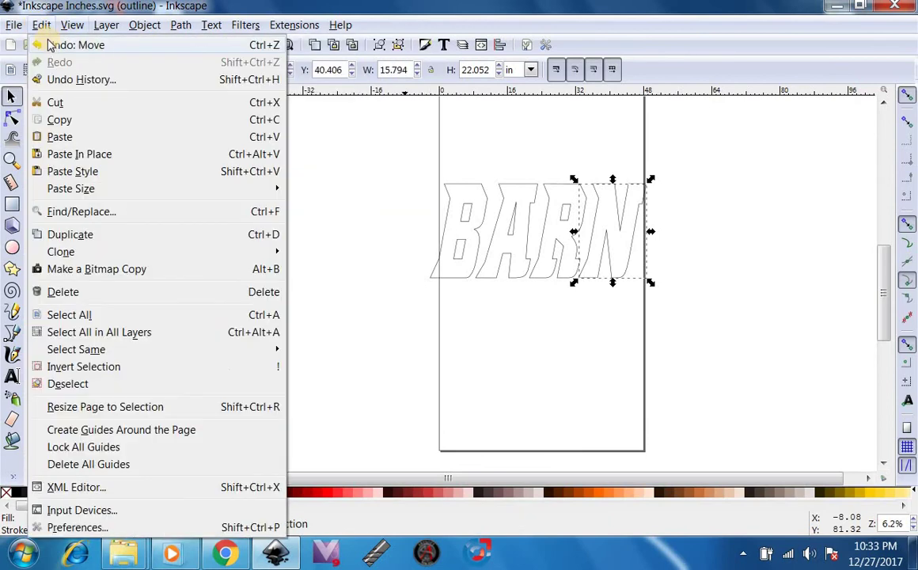
{"action": "left_click", "coordinate": [47, 45]}
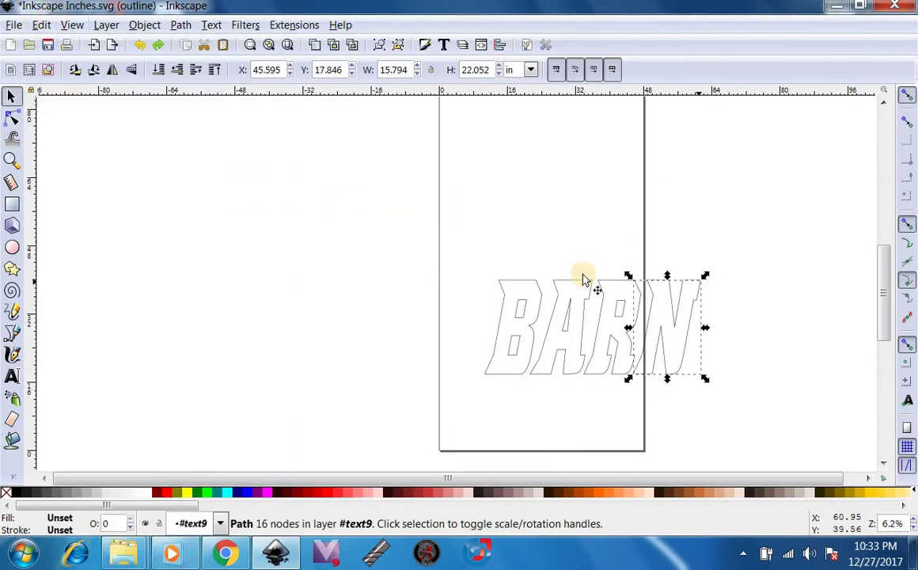
- Select all four BARN letter paths and their nodes, then return to object selection
{"action": "left_click", "coordinate": [563, 267]}
{"action": "left_click_drag", "start_coordinate": [704, 386], "coordinate": [297, 171]}
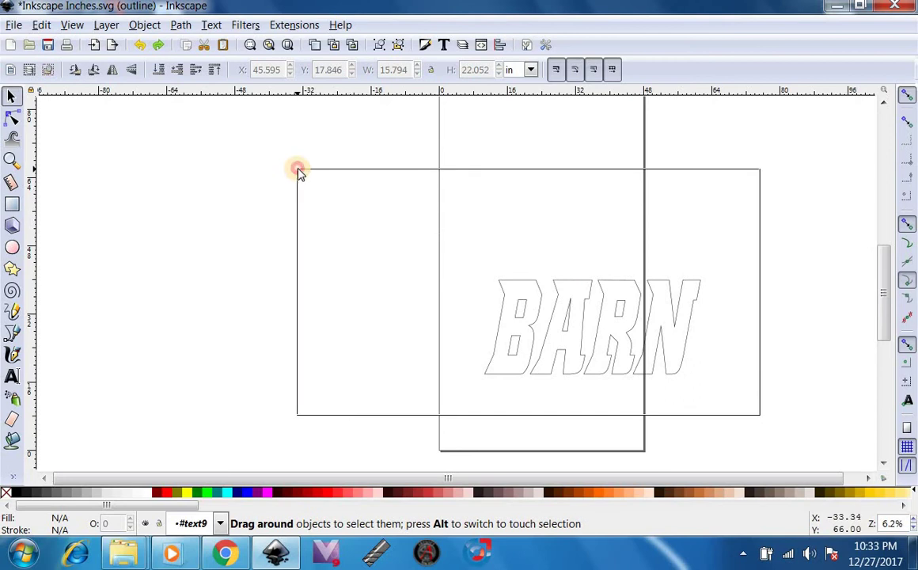
{"action": "key", "text": "n"}
{"action": "left_click", "coordinate": [493, 263]}
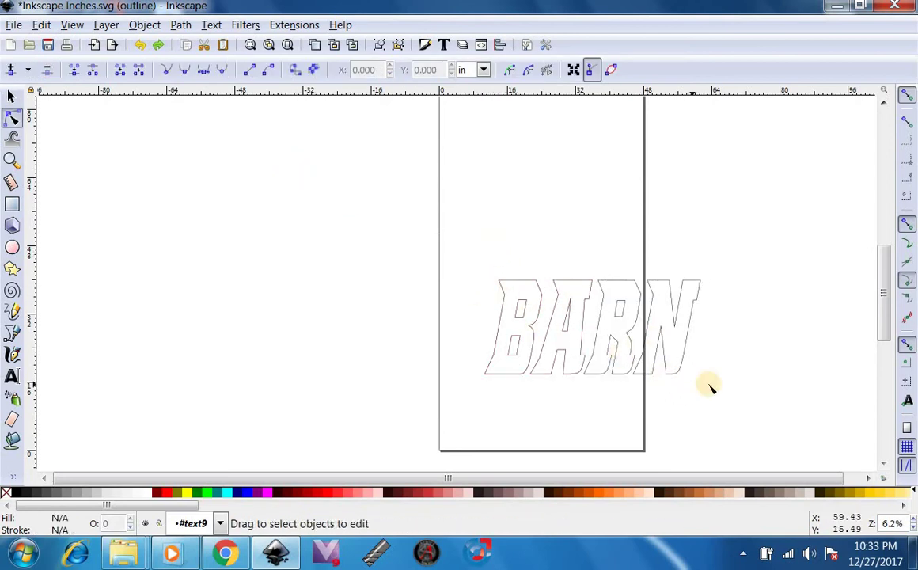
{"action": "left_click_drag", "start_coordinate": [740, 398], "coordinate": [442, 250]}
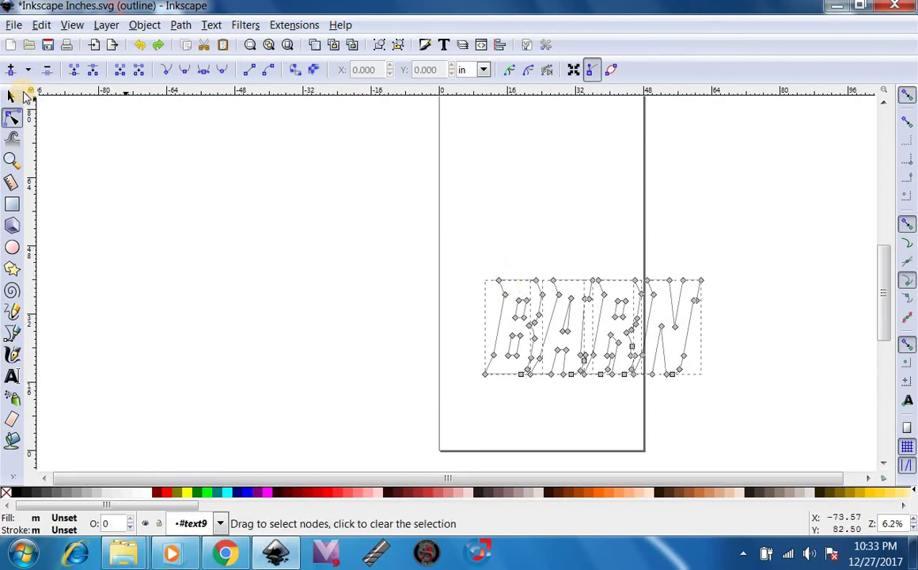
{"action": "left_click", "coordinate": [14, 96]}
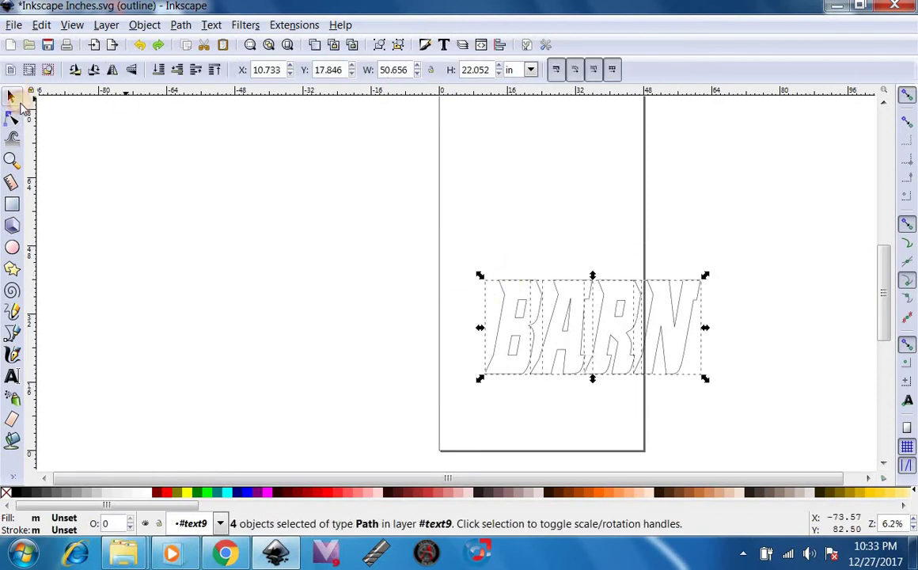
- Zoom in closely on the B, A and R letters
{"action": "left_click", "coordinate": [517, 262]}
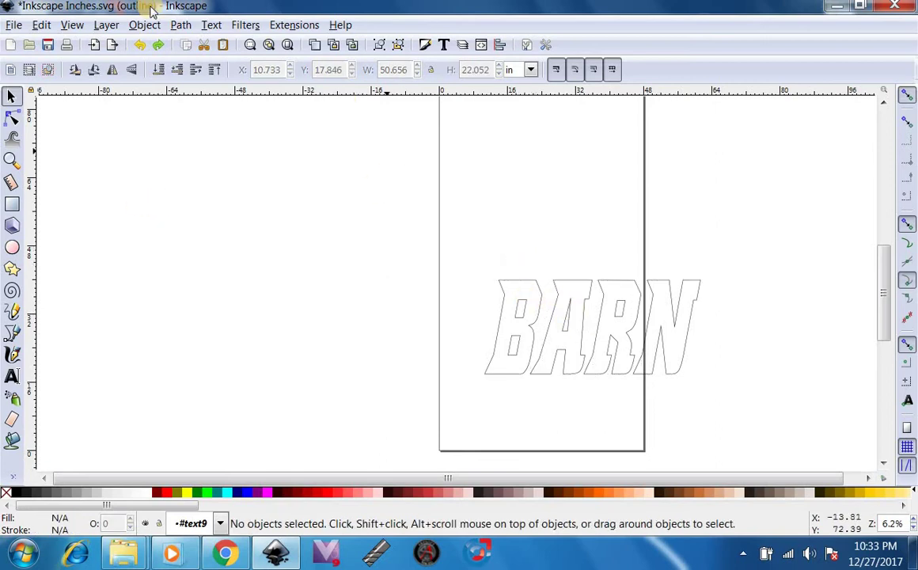
{"action": "left_click", "coordinate": [11, 159]}
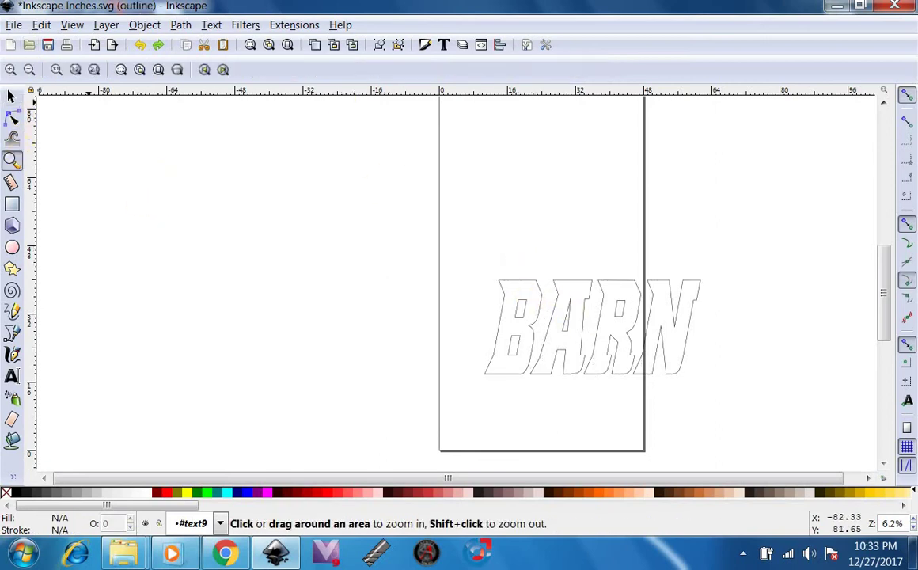
{"action": "left_click", "coordinate": [10, 70]}
{"action": "left_click", "coordinate": [10, 70]}
{"action": "left_click", "coordinate": [10, 69]}
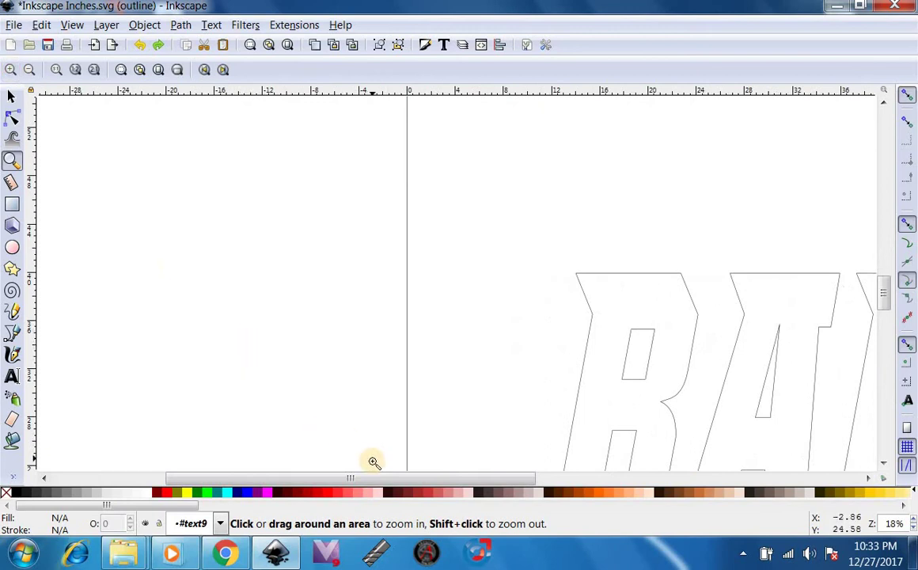
{"action": "left_click_drag", "start_coordinate": [398, 482], "coordinate": [539, 474]}
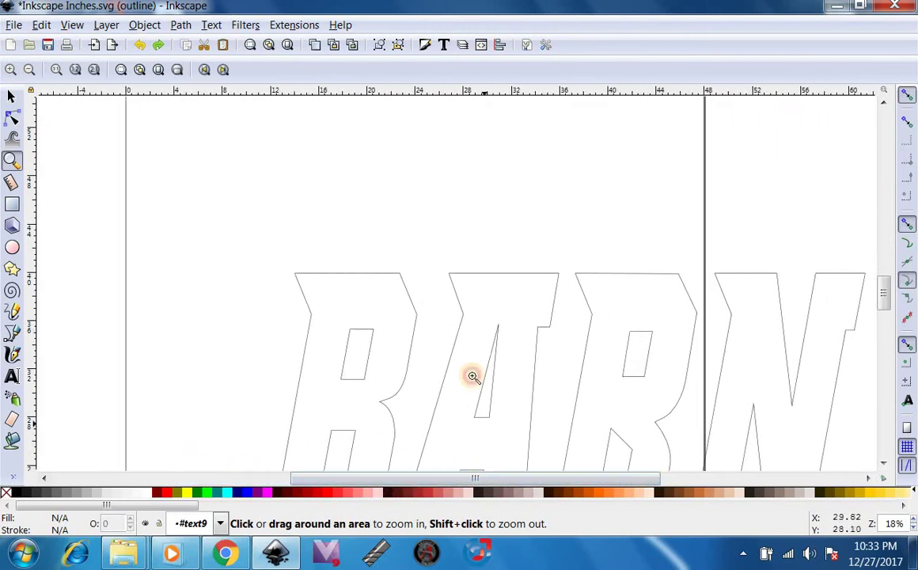
{"action": "scroll", "coordinate": [479, 373], "scroll_direction": "down", "scroll_amount": 4}
{"action": "scroll", "coordinate": [478, 374], "scroll_direction": "down", "scroll_amount": 1}
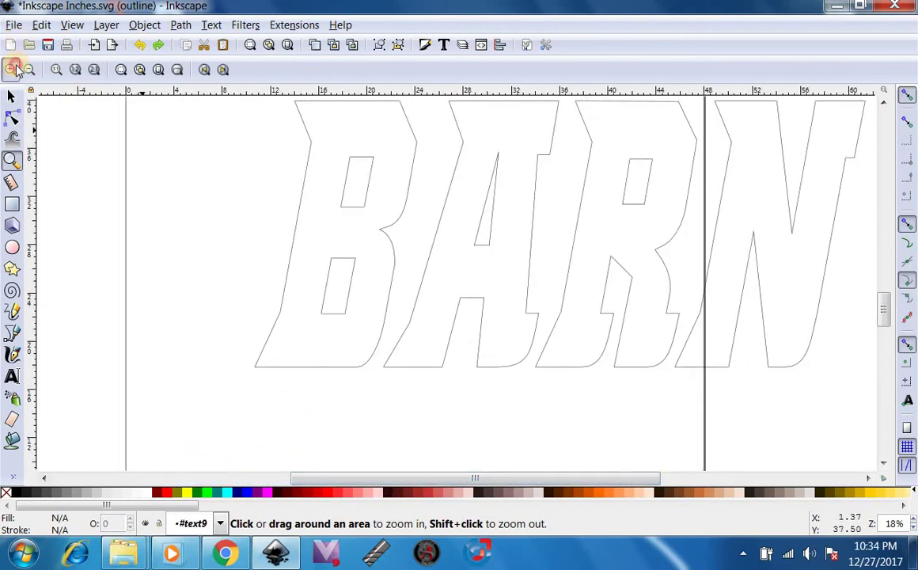
{"action": "left_click", "coordinate": [11, 70]}
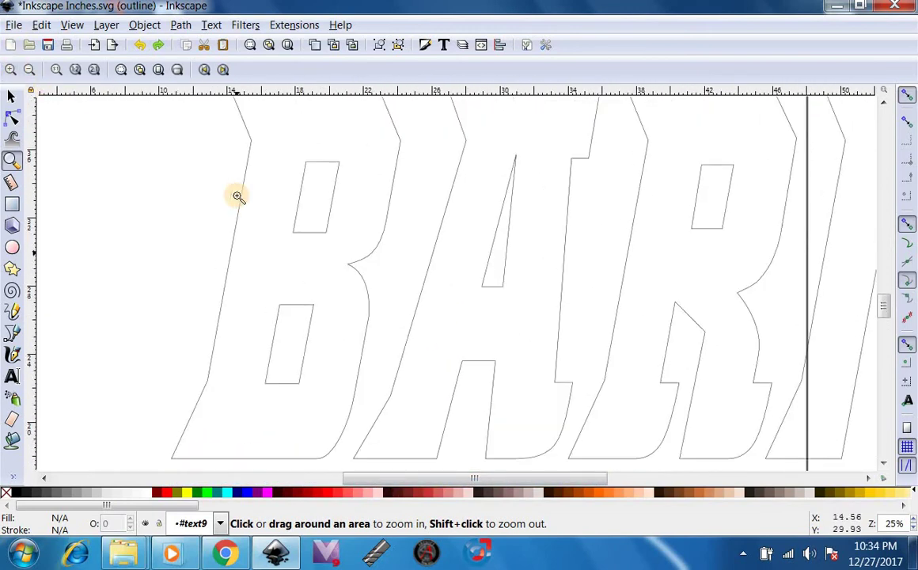
{"action": "left_click", "coordinate": [13, 203]}
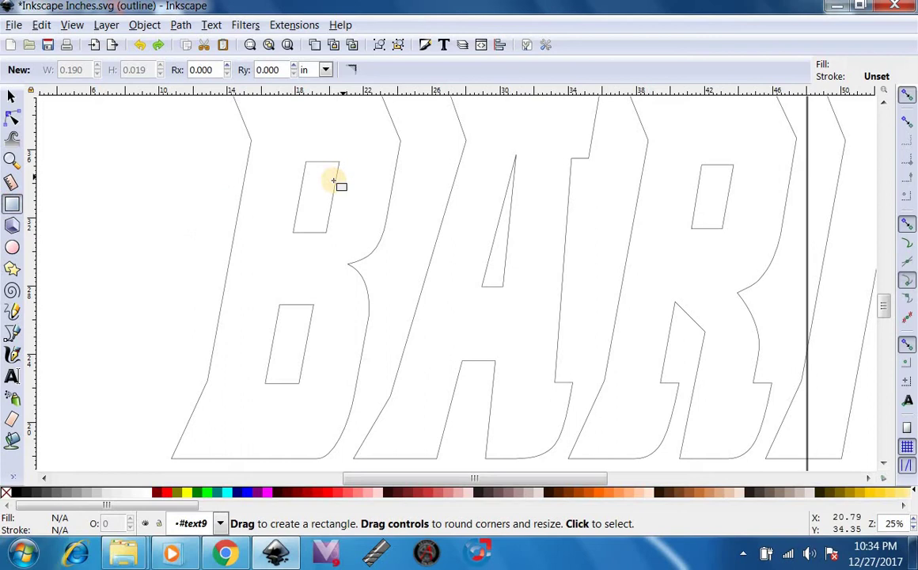
- Draw four bridging rectangles over the B's two holes and the A and R holes, the last 5.556 × 2.610 in
{"action": "left_click_drag", "start_coordinate": [317, 179], "coordinate": [216, 214]}
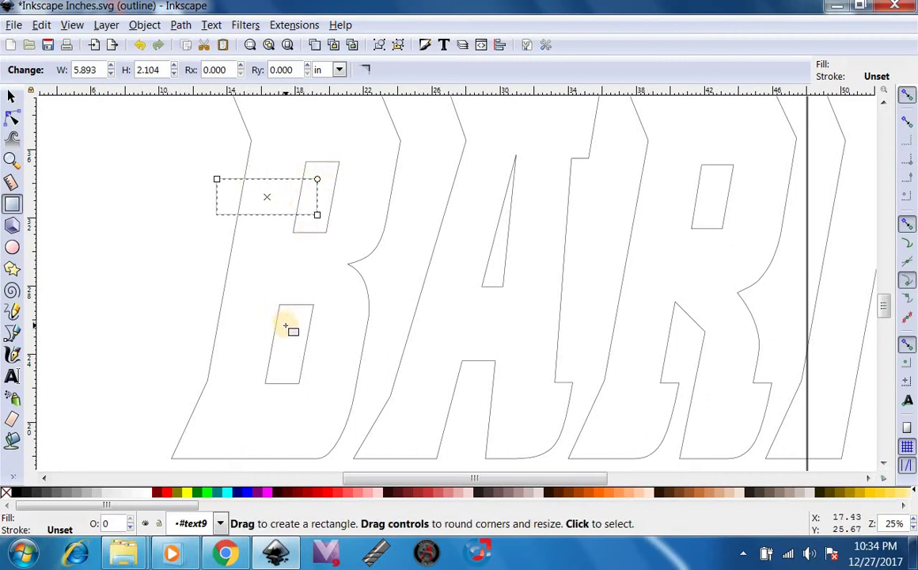
{"action": "left_click_drag", "start_coordinate": [285, 326], "coordinate": [161, 358]}
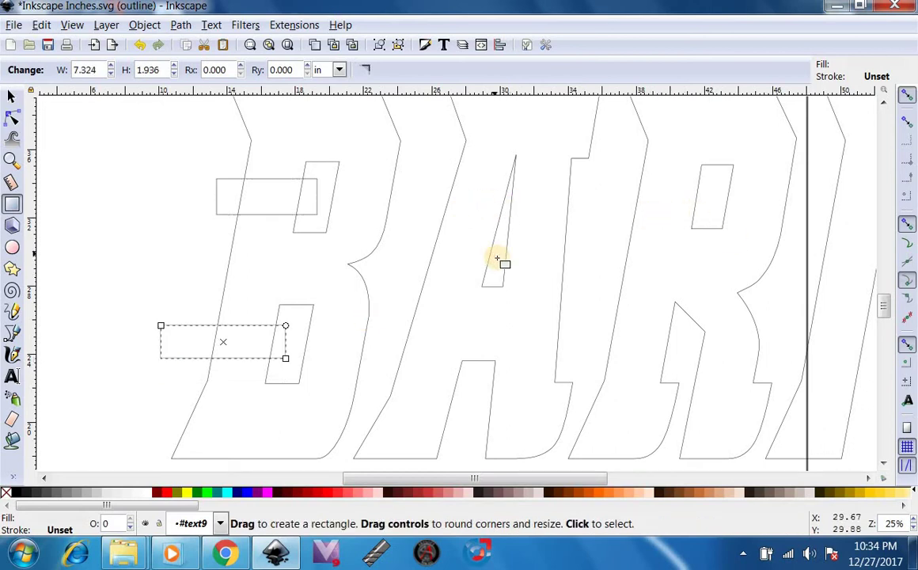
{"action": "left_click_drag", "start_coordinate": [499, 261], "coordinate": [614, 226]}
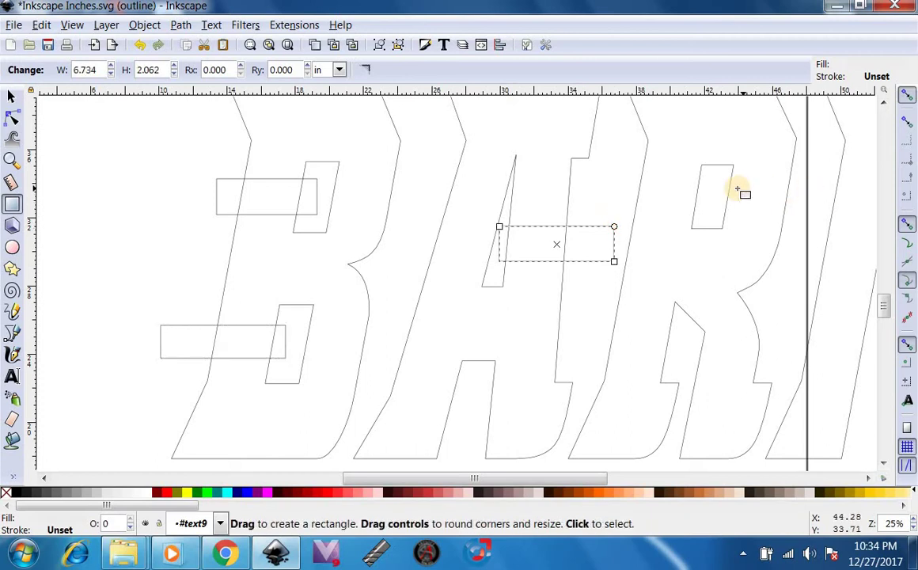
{"action": "left_click_drag", "start_coordinate": [709, 183], "coordinate": [611, 208]}
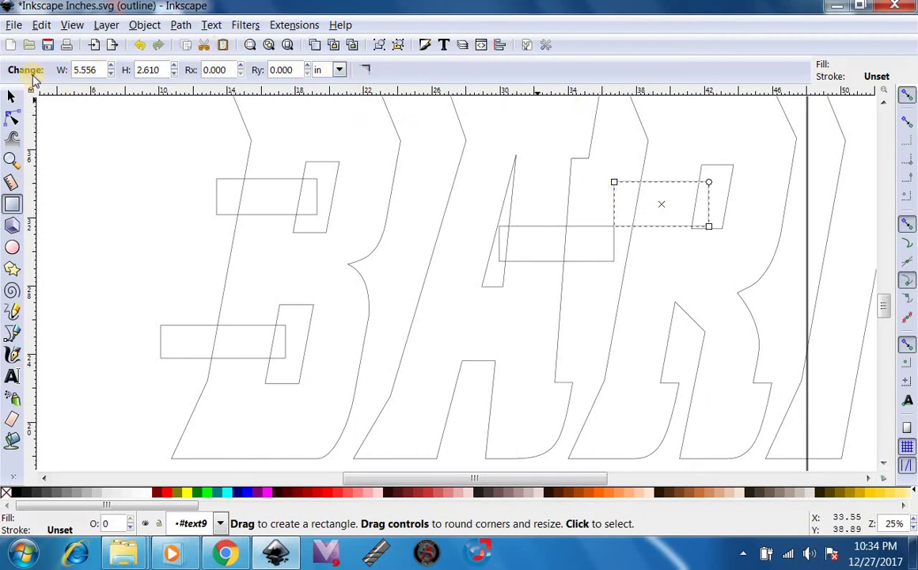
- Subtract the upper rectangle from the B, making it a 25-node path with an open top hole
{"action": "left_click", "coordinate": [11, 97]}
{"action": "left_click", "coordinate": [11, 159]}
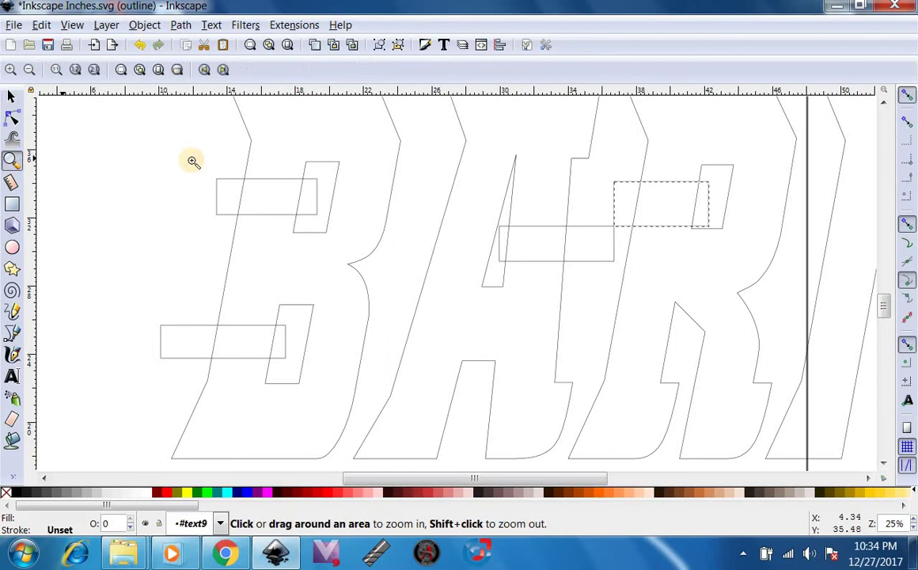
{"action": "left_click", "coordinate": [30, 69]}
{"action": "left_click", "coordinate": [29, 69]}
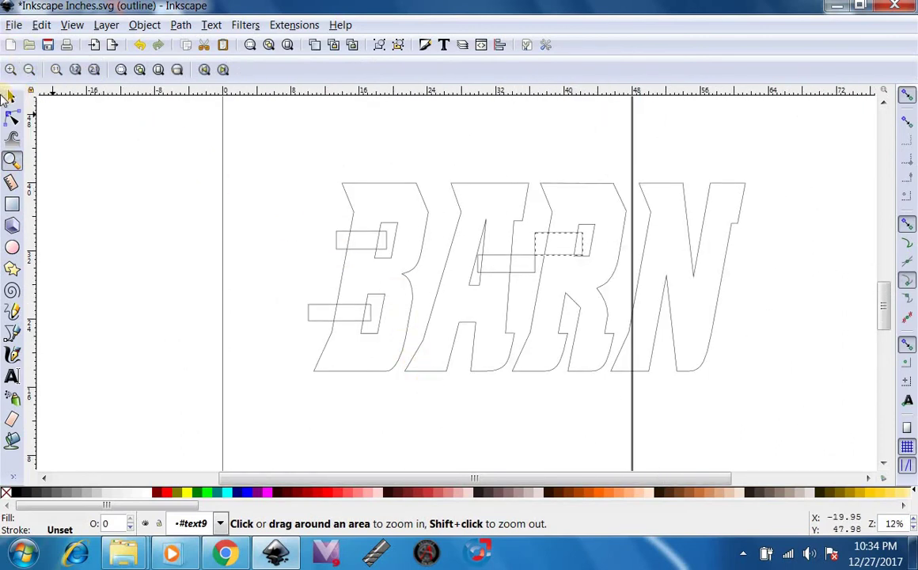
{"action": "left_click", "coordinate": [11, 96]}
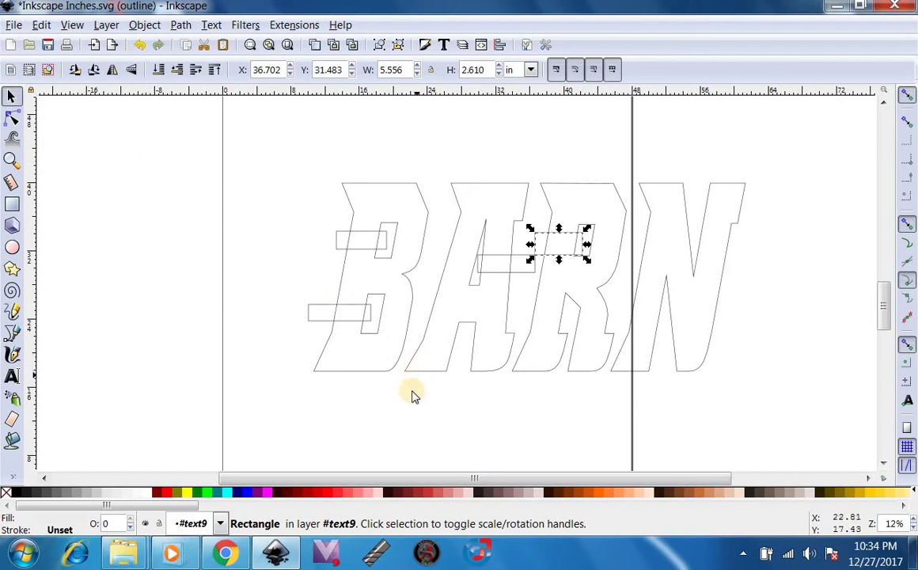
{"action": "left_click", "coordinate": [405, 391]}
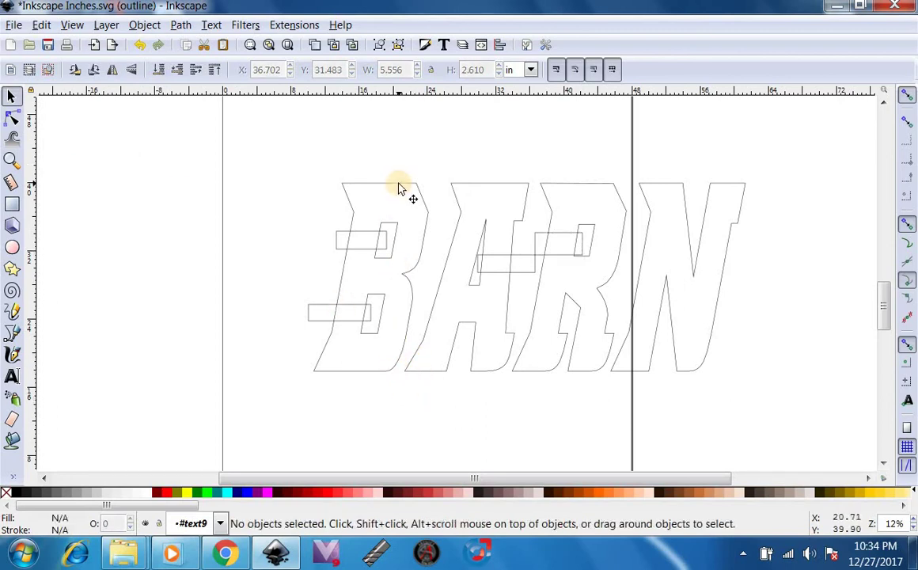
{"action": "key", "text": "shift"}
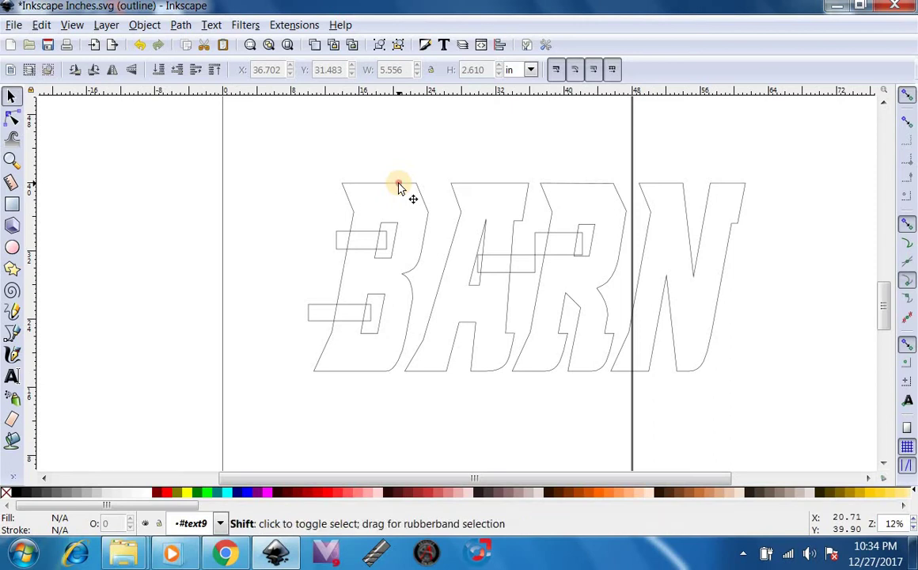
{"action": "left_click", "coordinate": [400, 188], "text": "shift"}
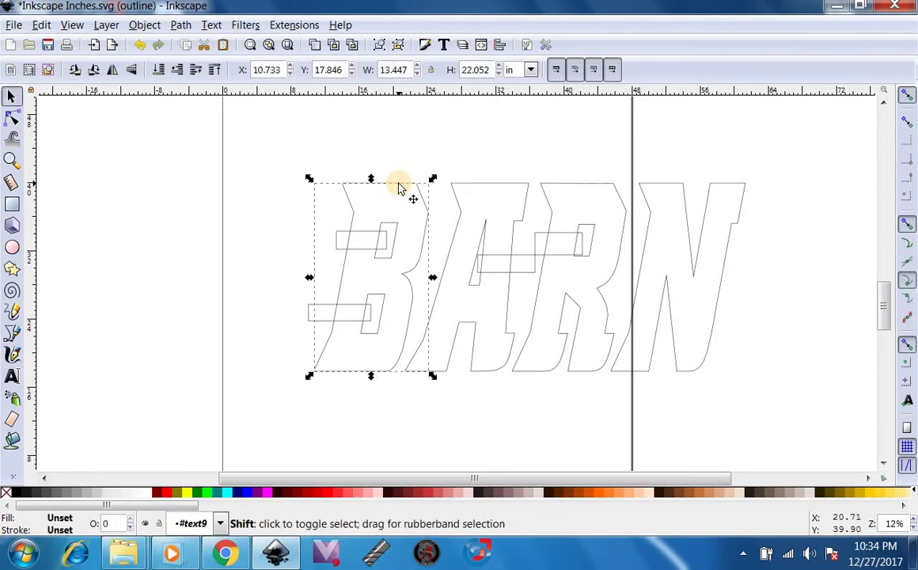
{"action": "left_click", "coordinate": [361, 239], "text": "shift"}
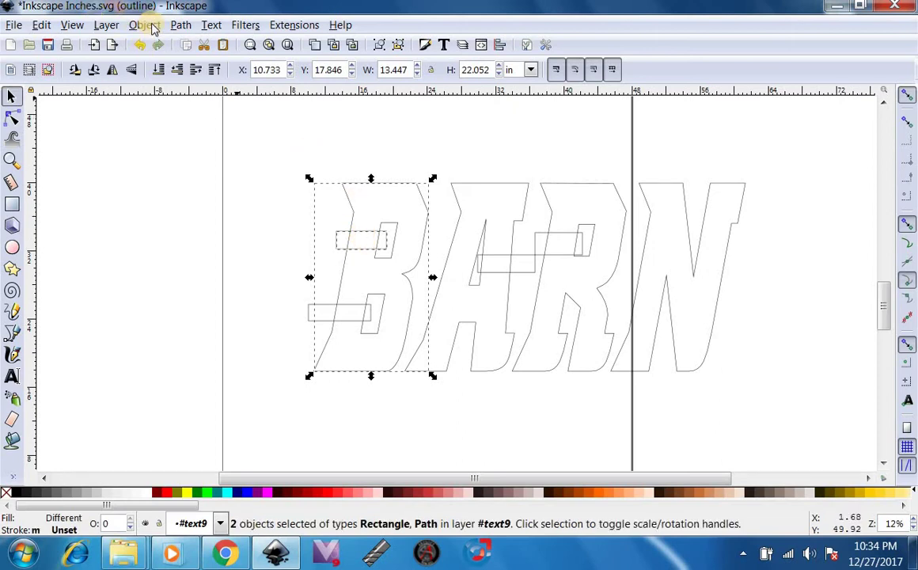
{"action": "left_click", "coordinate": [181, 26]}
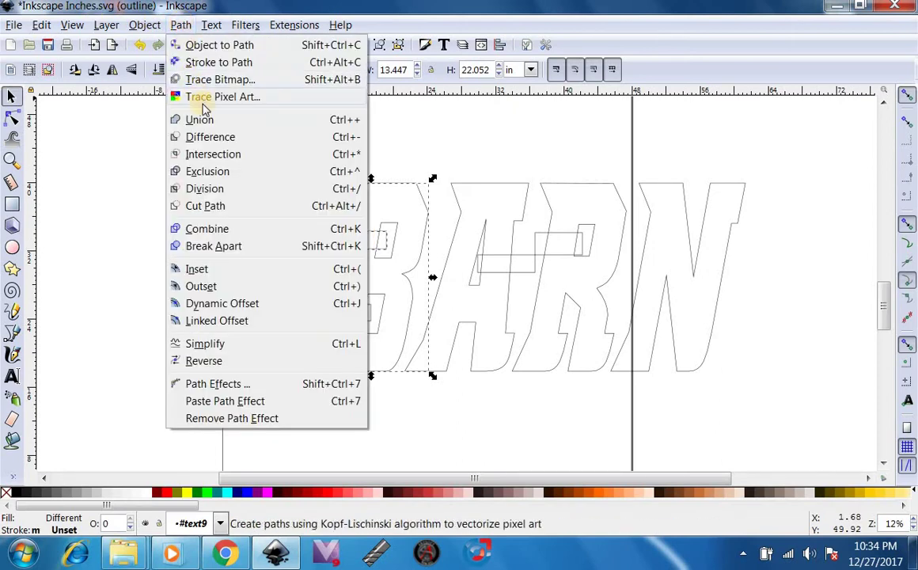
{"action": "left_click", "coordinate": [211, 137]}
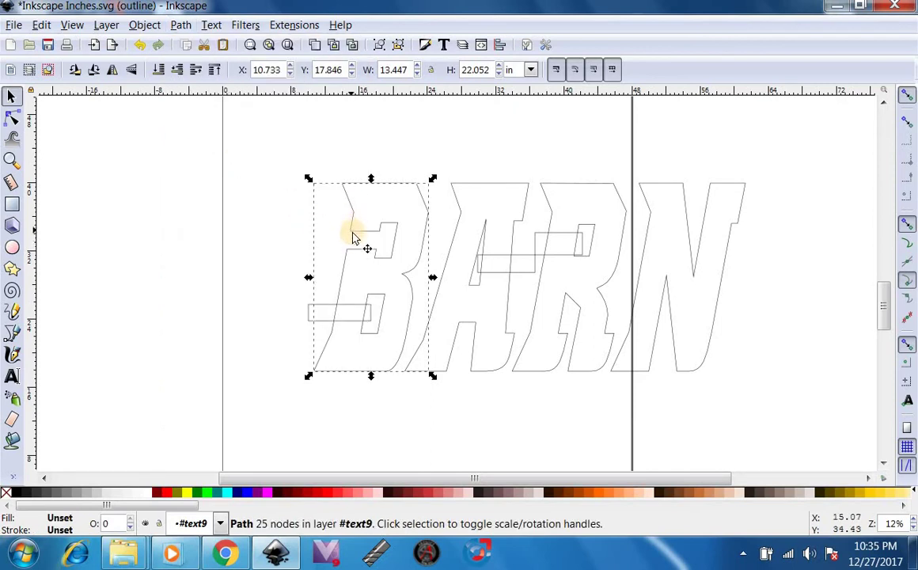
- Cut the lower rectangle out of the B
{"action": "left_click", "coordinate": [331, 308], "text": "shift"}
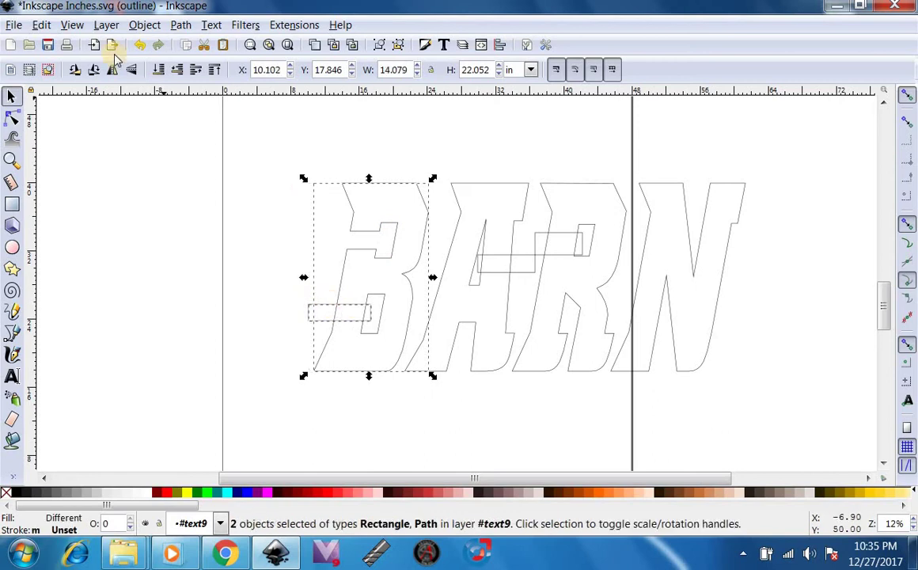
{"action": "left_click", "coordinate": [176, 26]}
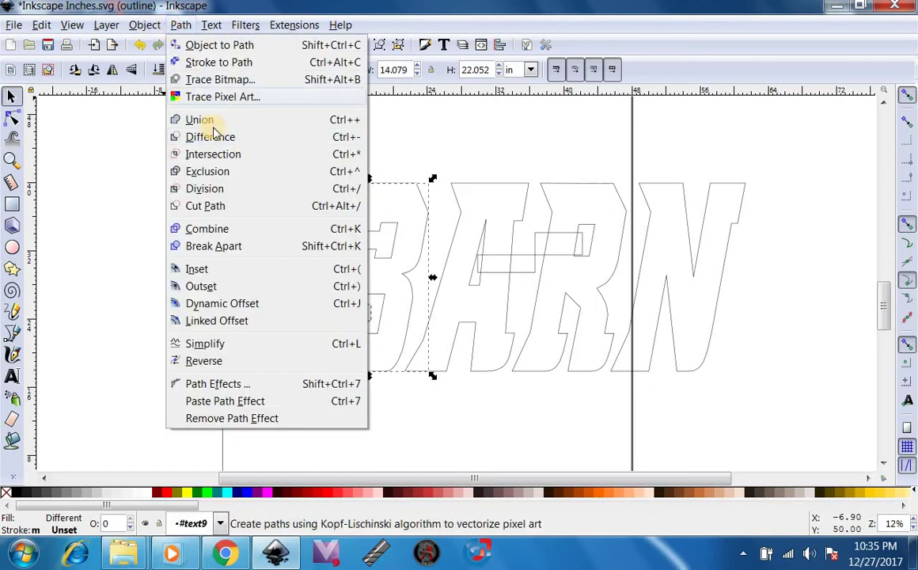
{"action": "left_click", "coordinate": [217, 140]}
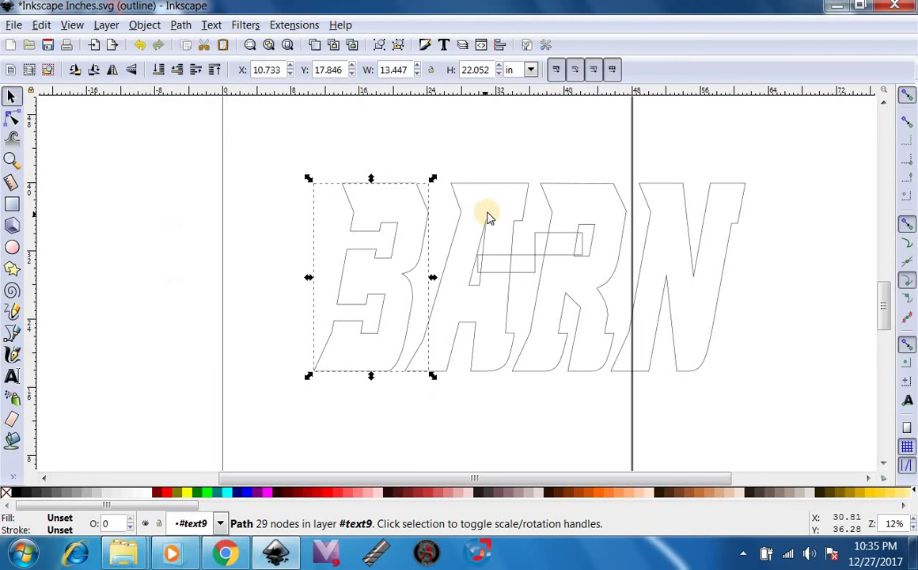
- Cut the small rectangle out of the A, undoing a mistaken first subtraction
{"action": "left_click", "coordinate": [484, 187], "text": "shift"}
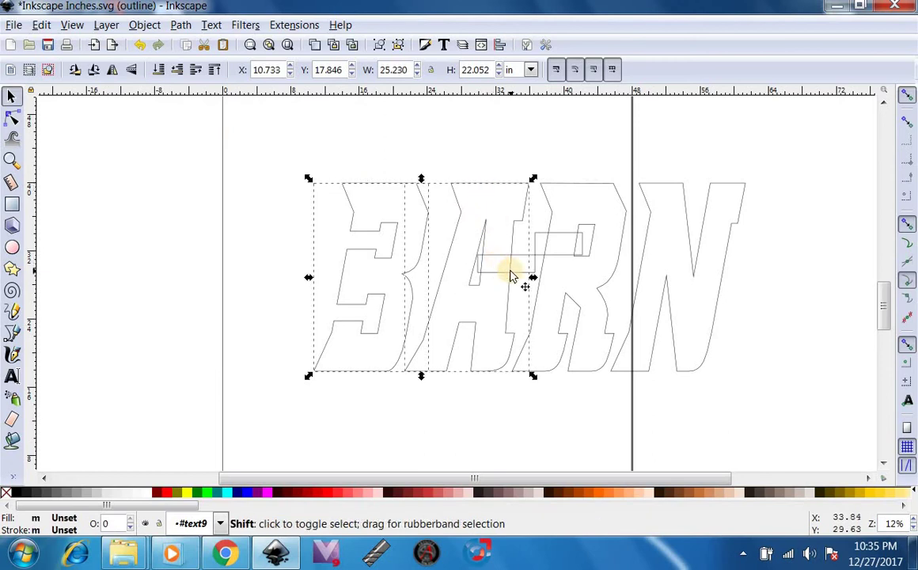
{"action": "left_click", "coordinate": [519, 271], "text": "shift"}
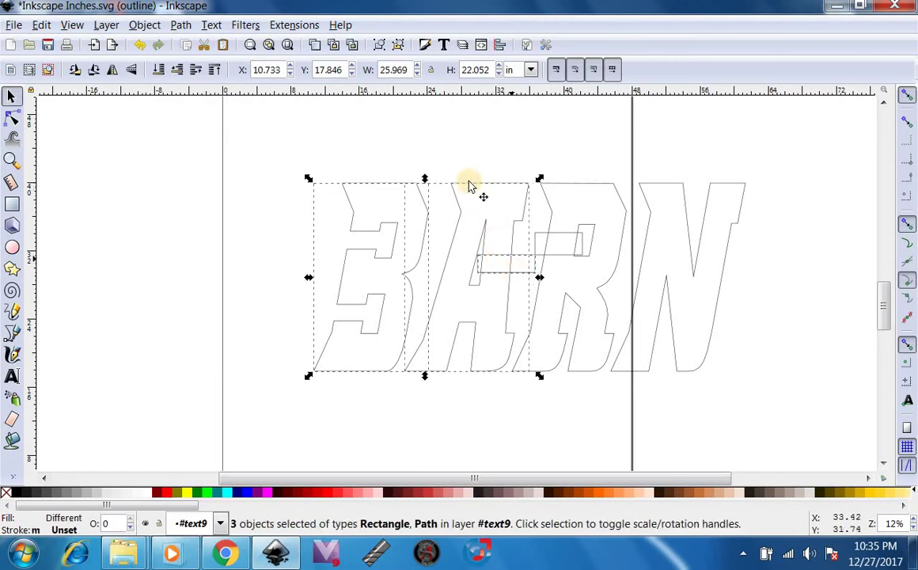
{"action": "left_click", "coordinate": [180, 25]}
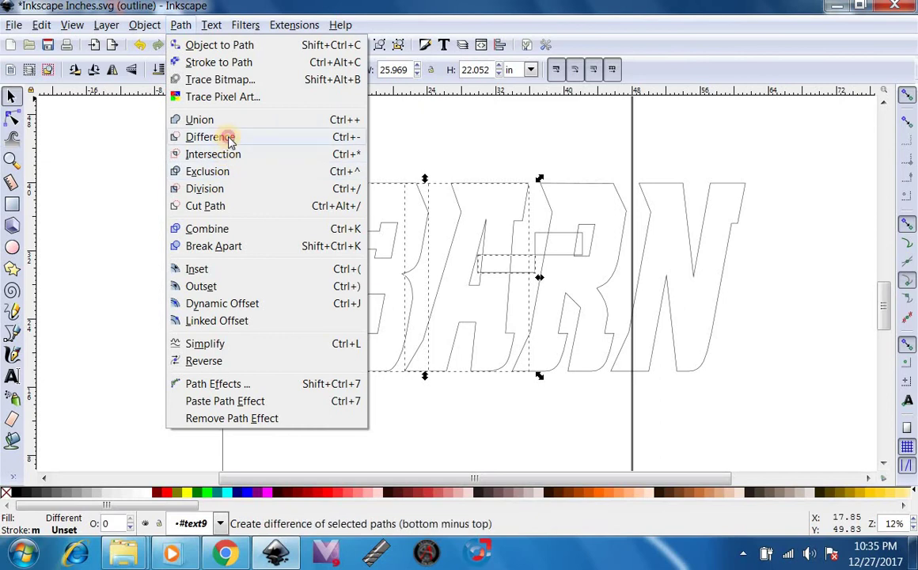
{"action": "left_click", "coordinate": [223, 137]}
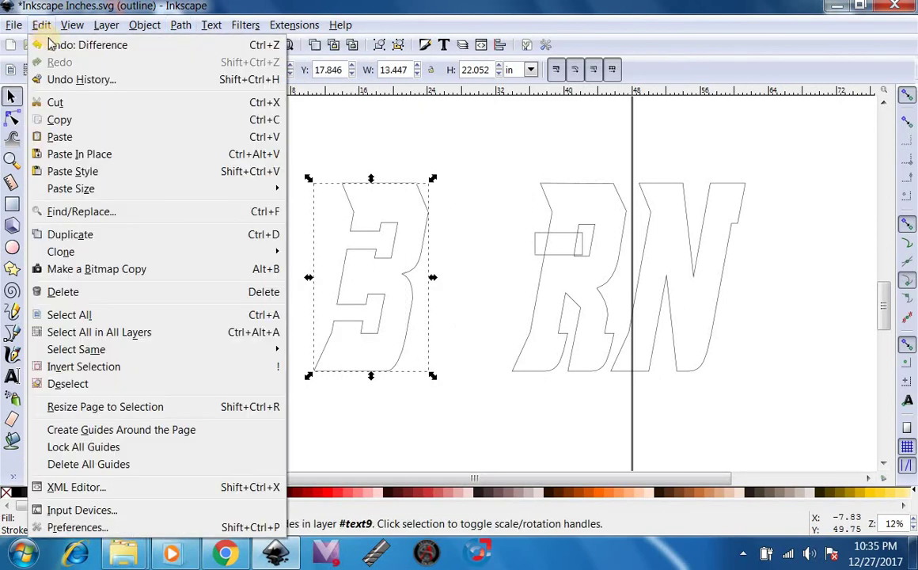
{"action": "left_click", "coordinate": [49, 44]}
{"action": "left_click", "coordinate": [511, 240], "text": "shift"}
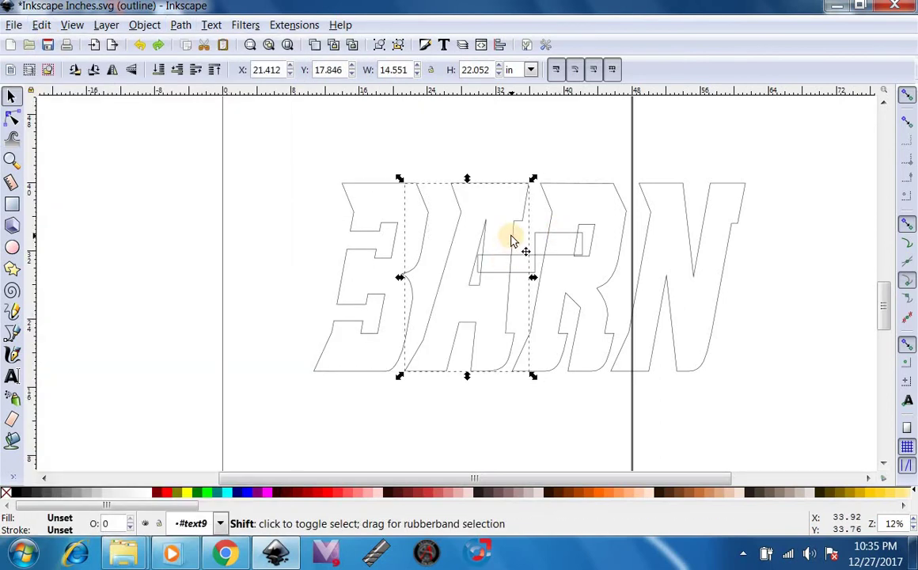
{"action": "left_click", "coordinate": [521, 268], "text": "shift"}
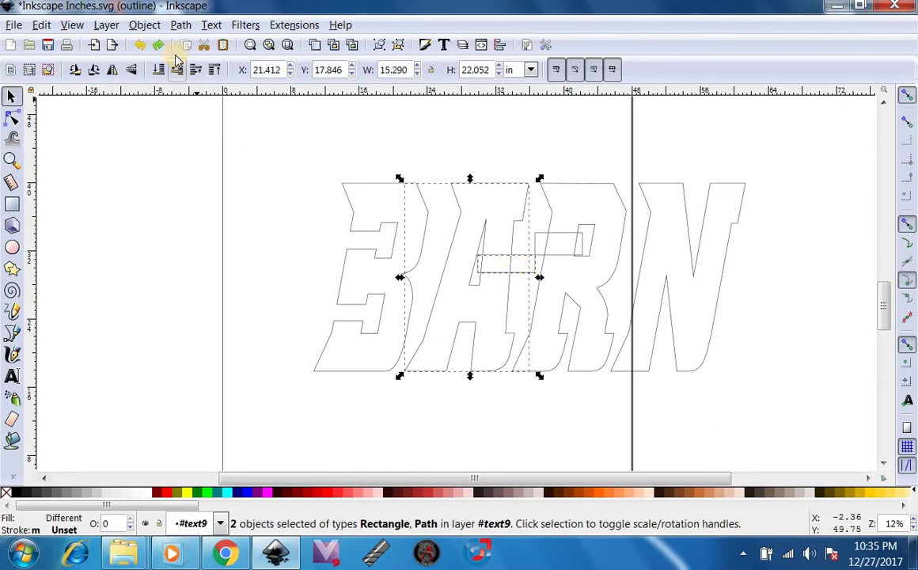
{"action": "left_click", "coordinate": [181, 24]}
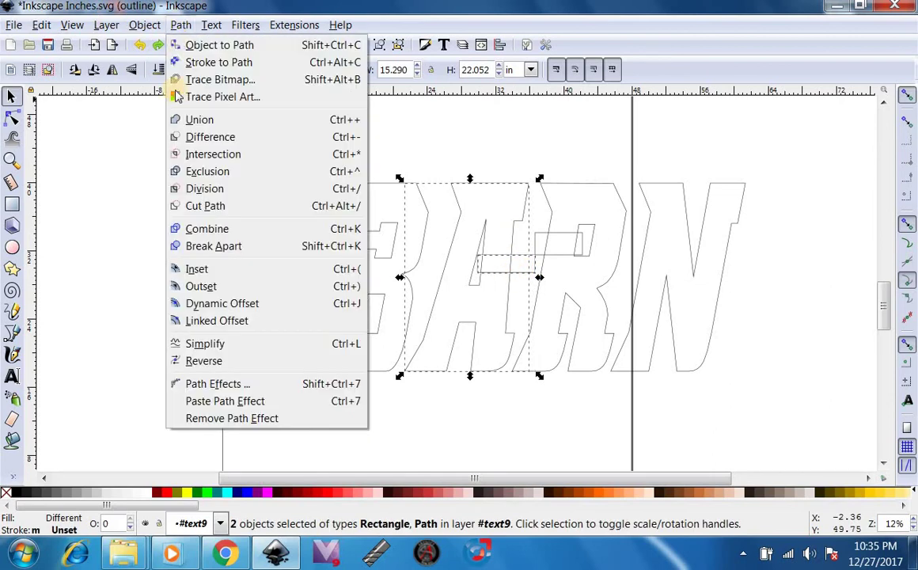
{"action": "left_click", "coordinate": [212, 136]}
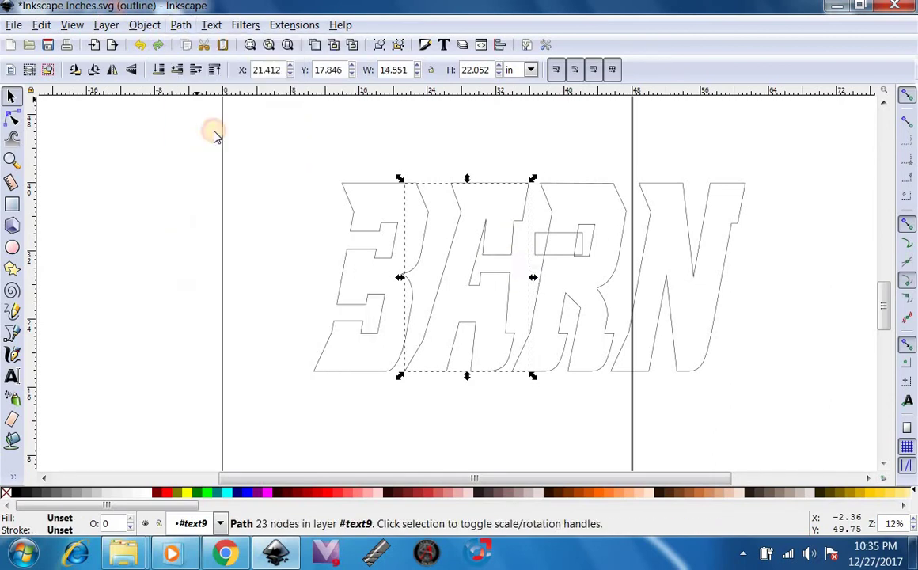
- Cut the small rectangle out of the R, leaving a 30-node path
{"action": "left_click", "coordinate": [564, 190], "text": "shift"}
{"action": "left_click", "coordinate": [569, 235], "text": "shift"}
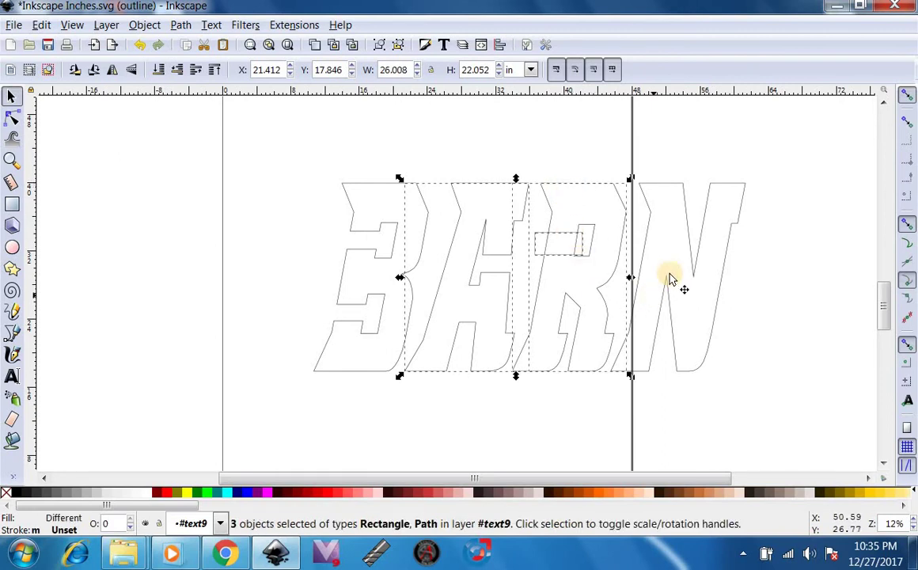
{"action": "left_click", "coordinate": [440, 161]}
{"action": "left_click", "coordinate": [570, 226], "text": "shift"}
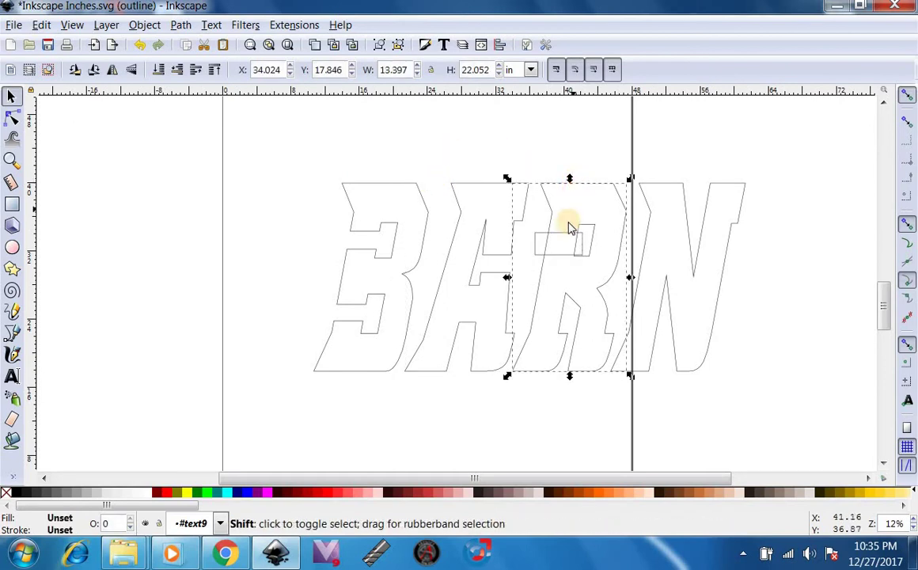
{"action": "left_click", "coordinate": [560, 233], "text": "shift"}
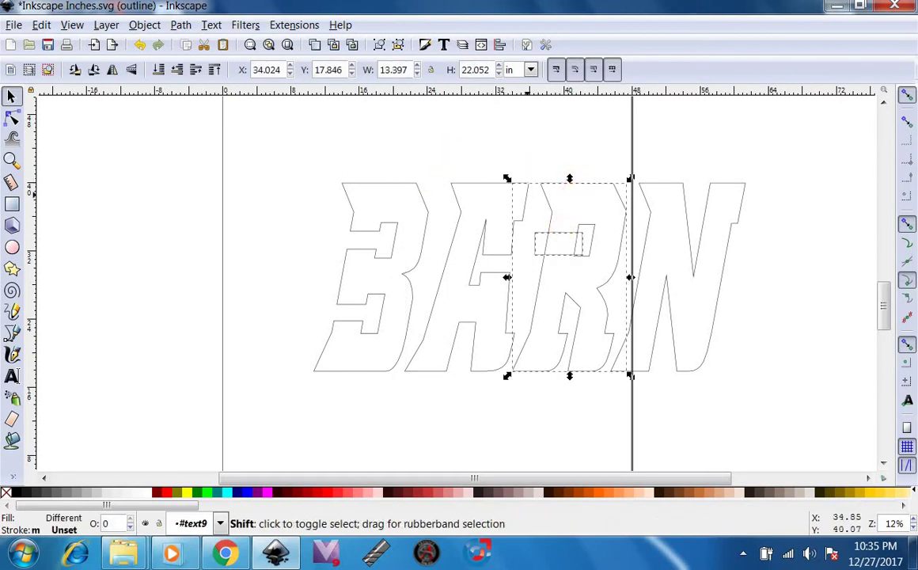
{"action": "left_click", "coordinate": [181, 26]}
{"action": "left_click", "coordinate": [210, 137]}
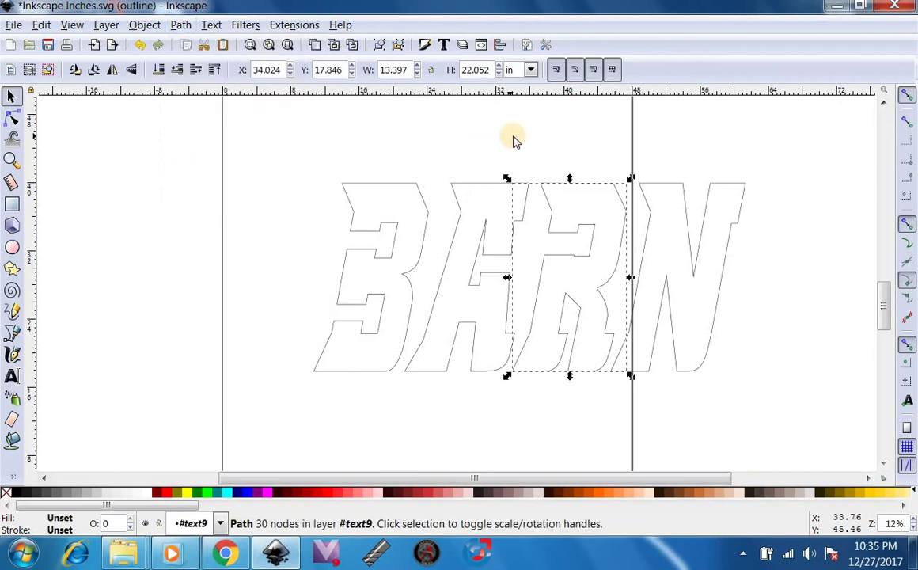
{"action": "left_click", "coordinate": [592, 266]}
{"action": "scroll", "coordinate": [592, 267], "scroll_direction": "up", "scroll_amount": 1}
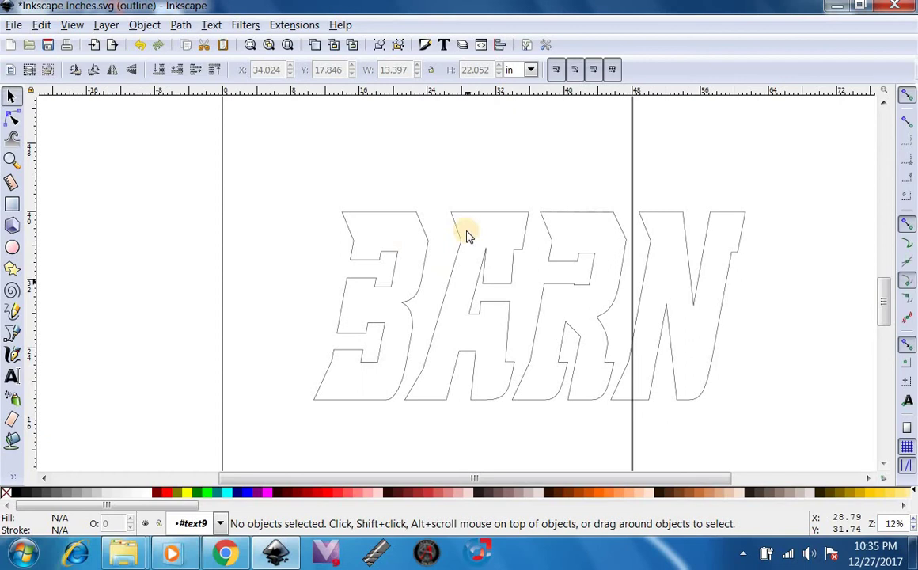
- Draw a 55.895 × 28.958 in border rectangle around the BARN lettering
{"action": "left_click", "coordinate": [12, 100]}
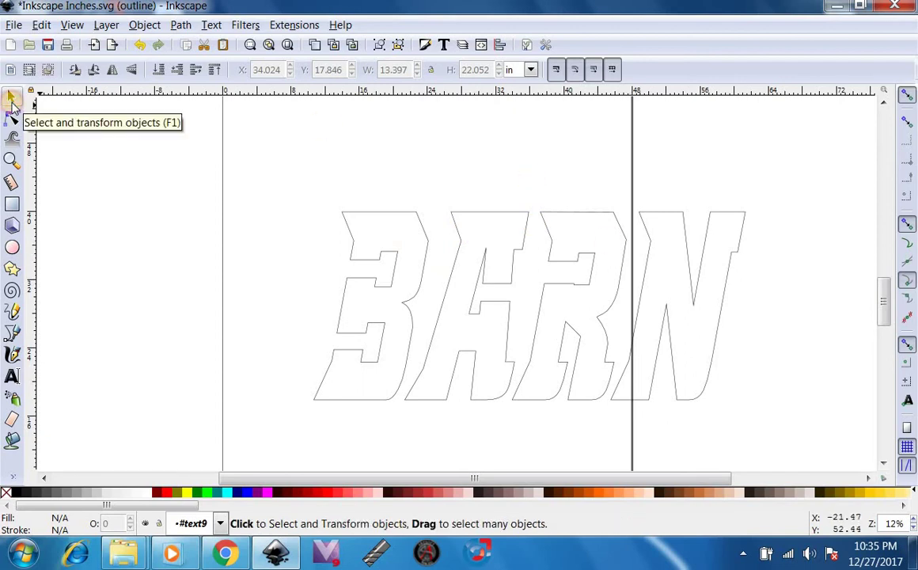
{"action": "scroll", "coordinate": [494, 244], "scroll_direction": "down", "scroll_amount": 1}
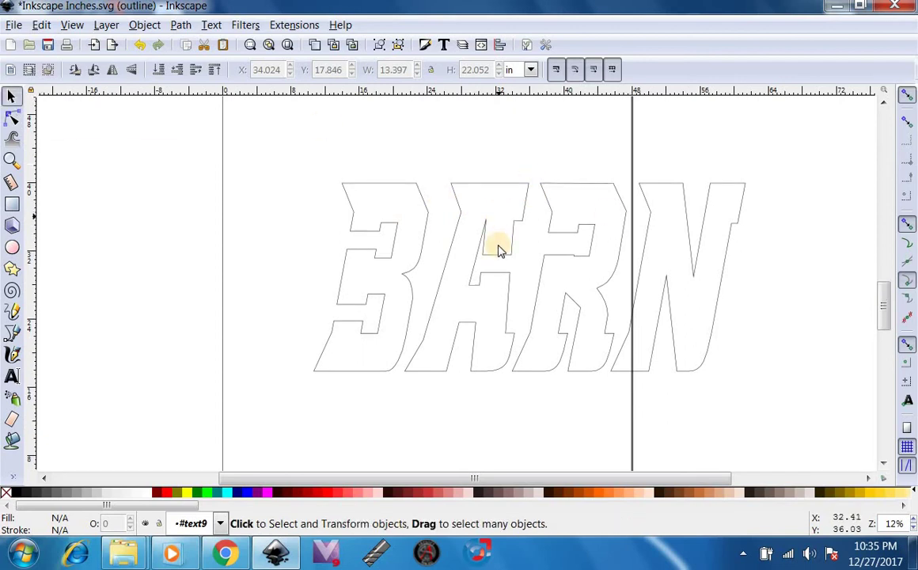
{"action": "left_click", "coordinate": [11, 204]}
{"action": "left_click_drag", "start_coordinate": [298, 388], "coordinate": [772, 140]}
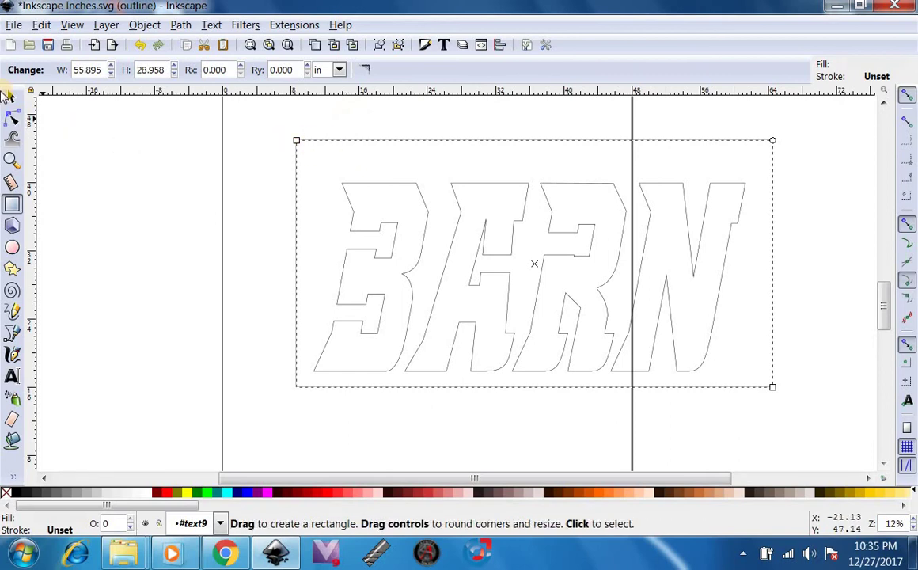
{"action": "left_click", "coordinate": [9, 95]}
{"action": "left_click", "coordinate": [281, 201]}
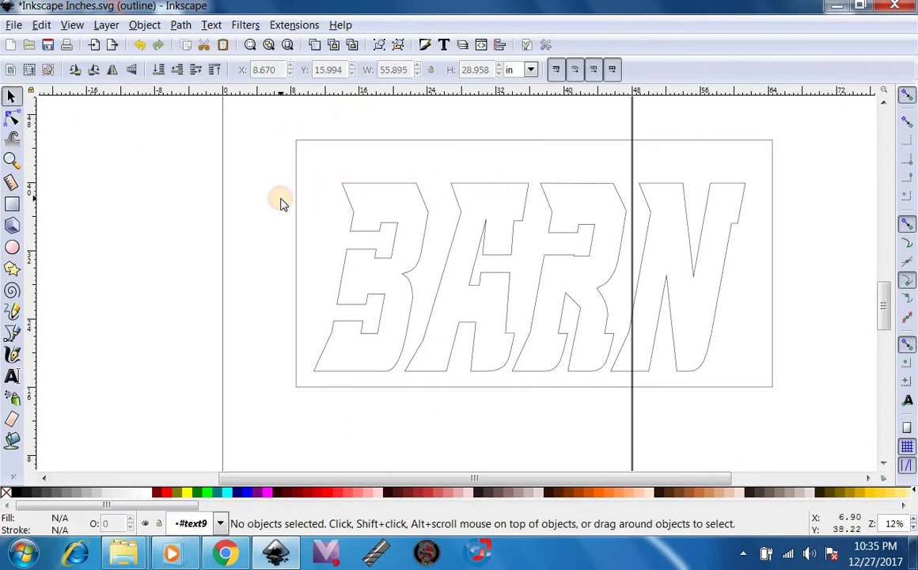
- Select the lettering and border together and scale them to 15 × 8 inches
{"action": "scroll", "coordinate": [325, 214], "scroll_direction": "up", "scroll_amount": 1}
{"action": "scroll", "coordinate": [368, 245], "scroll_direction": "down", "scroll_amount": 1}
{"action": "left_click", "coordinate": [391, 248]}
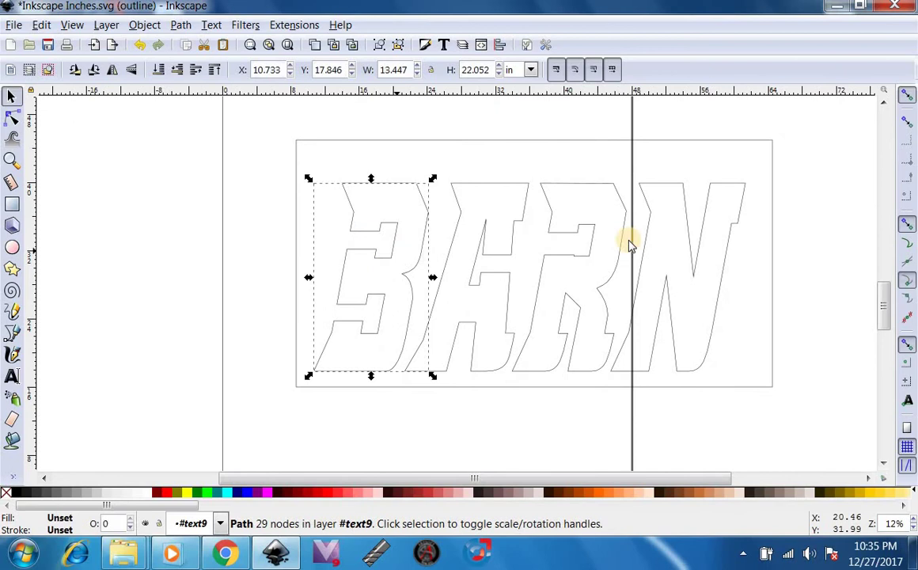
{"action": "left_click", "coordinate": [509, 113]}
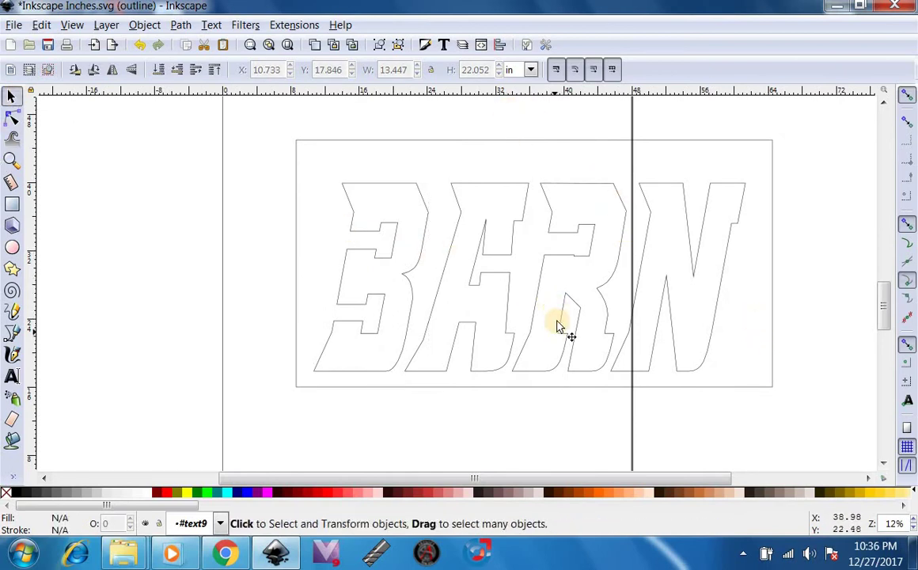
{"action": "left_click_drag", "start_coordinate": [820, 414], "coordinate": [253, 129]}
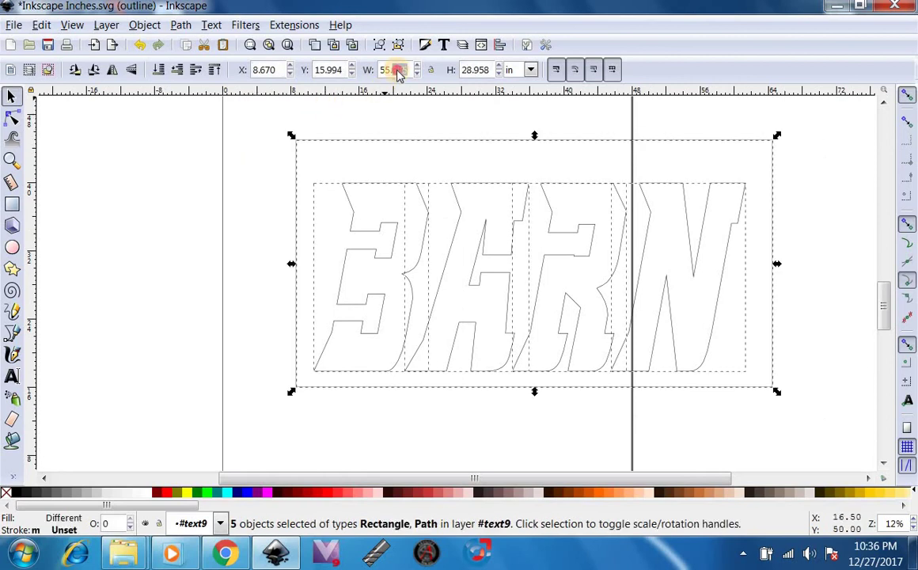
{"action": "type", "text": "1"}
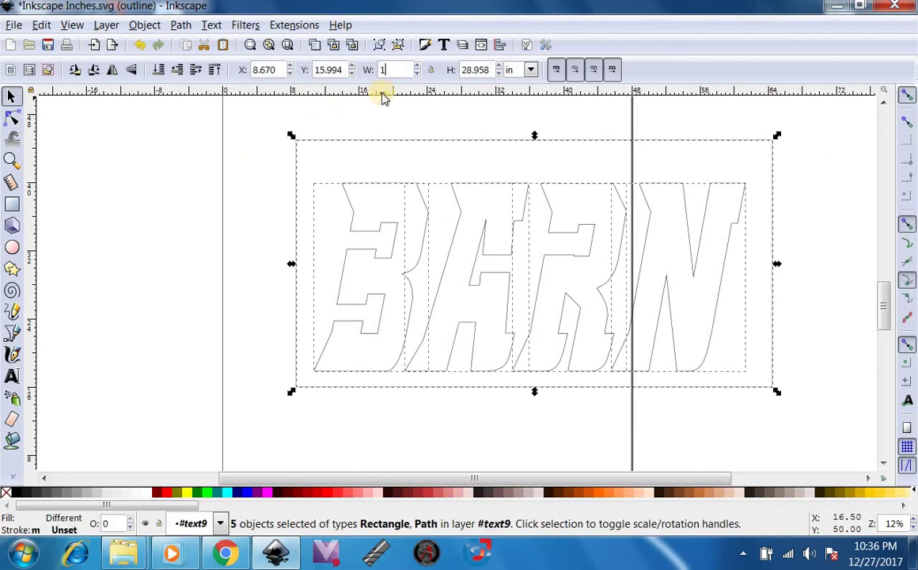
{"action": "type", "text": "5"}
{"action": "left_click", "coordinate": [475, 70]}
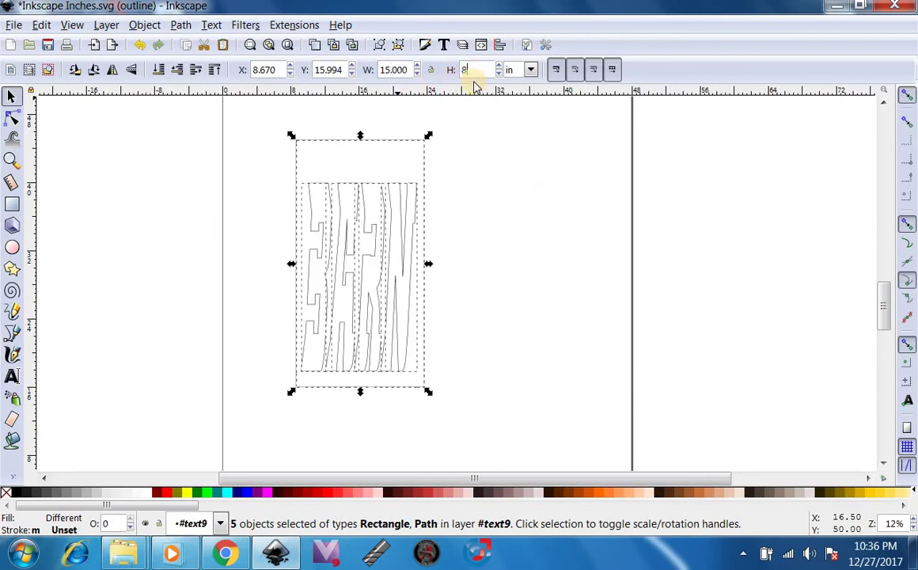
{"action": "type", "text": "8"}
{"action": "left_click", "coordinate": [476, 125]}
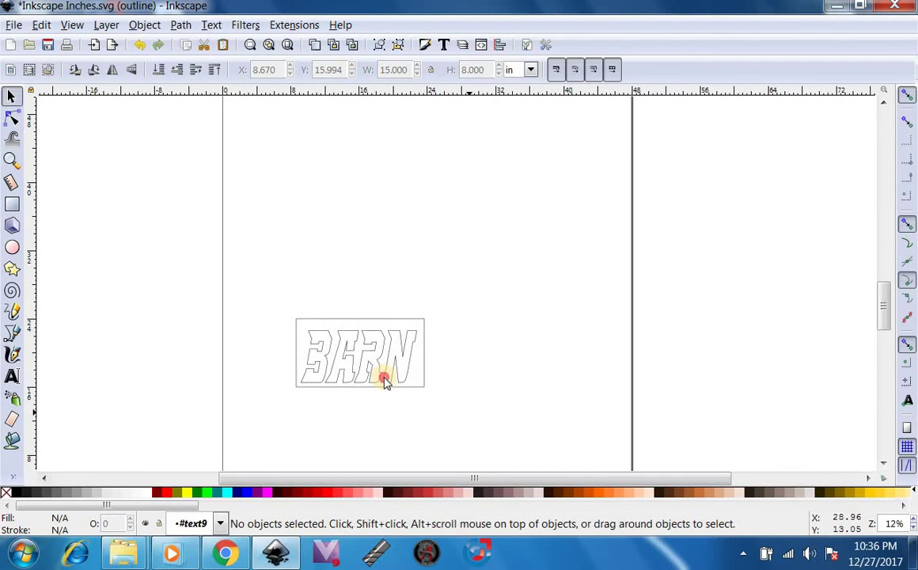
- Reselect the whole sign and set its X position to 0
{"action": "left_click_drag", "start_coordinate": [469, 410], "coordinate": [234, 270]}
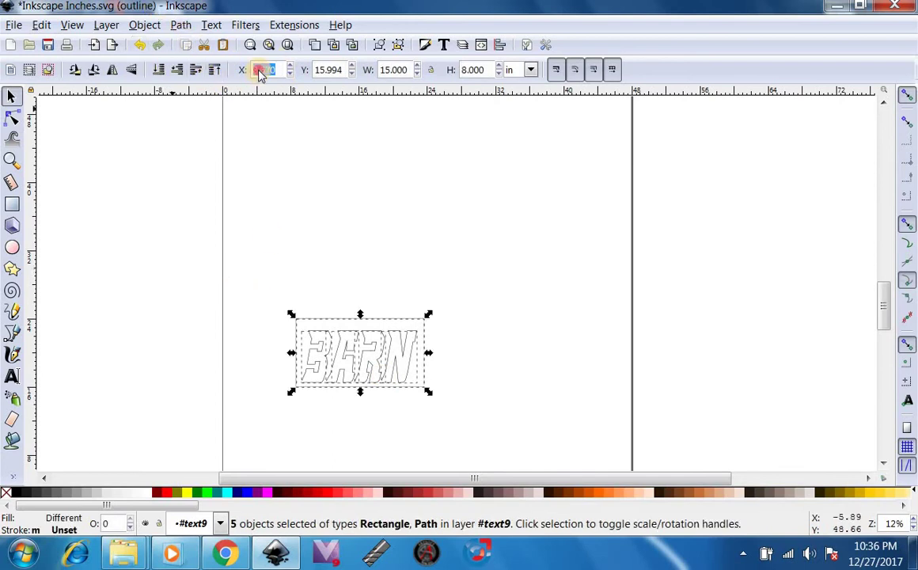
{"action": "type", "text": "0"}
{"action": "key", "text": "Tab"}
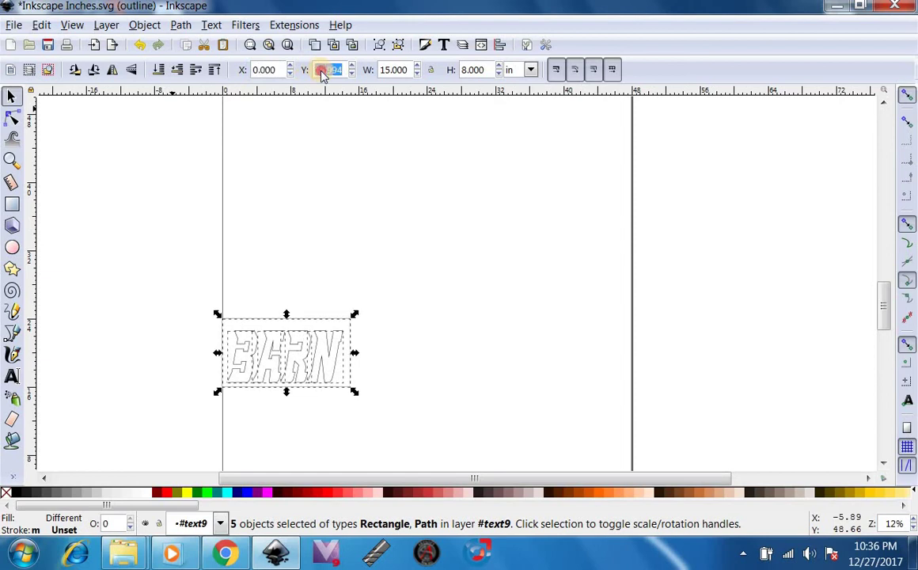
- Set the sign's Y position to 0
{"action": "type", "text": "0"}
{"action": "key", "text": "Return"}
{"action": "left_click", "coordinate": [289, 199]}
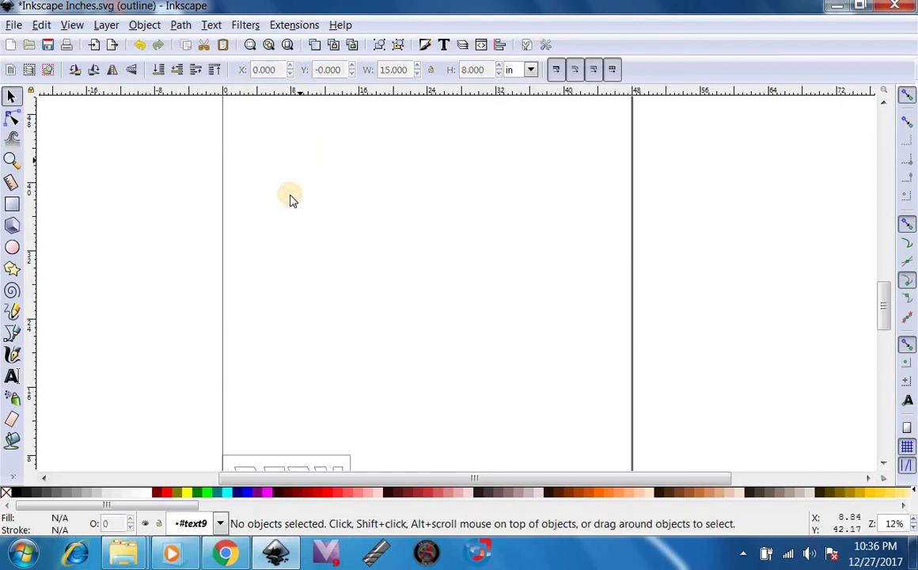
- Zoom to about 35% on the framed BARN sign and scroll to show the whole word
{"action": "scroll", "coordinate": [291, 207], "scroll_direction": "down", "scroll_amount": 3}
{"action": "scroll", "coordinate": [258, 360], "scroll_direction": "down", "scroll_amount": 3}
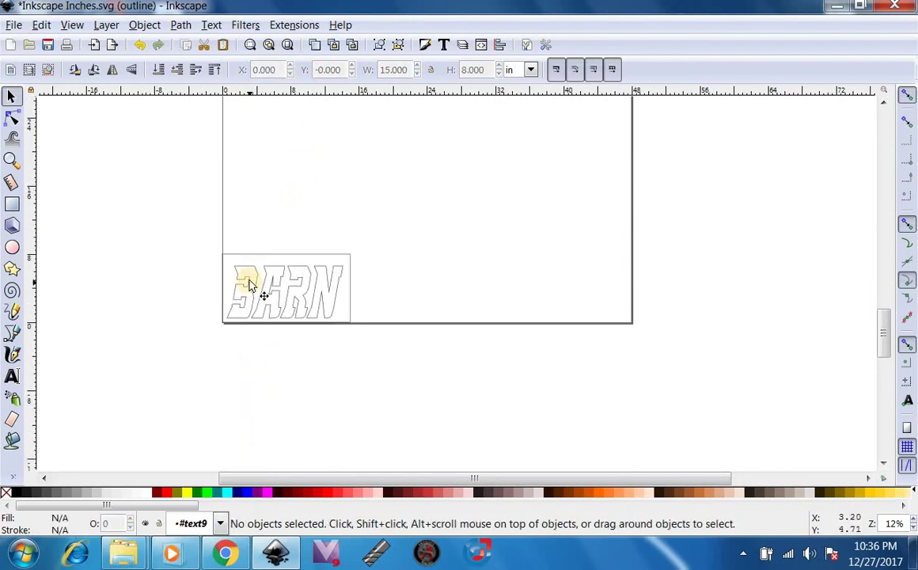
{"action": "left_click", "coordinate": [11, 159]}
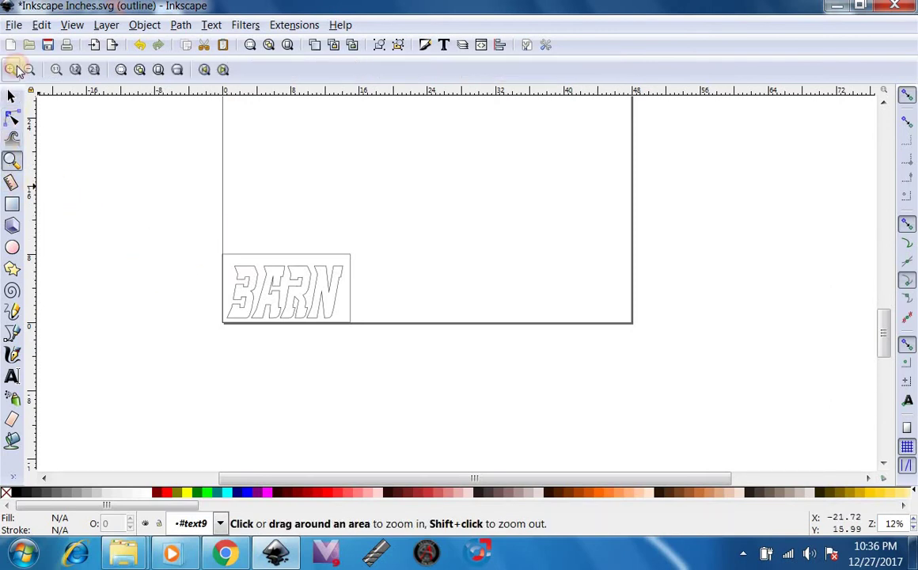
{"action": "left_click", "coordinate": [11, 69]}
{"action": "left_click", "coordinate": [10, 69]}
{"action": "left_click", "coordinate": [11, 69]}
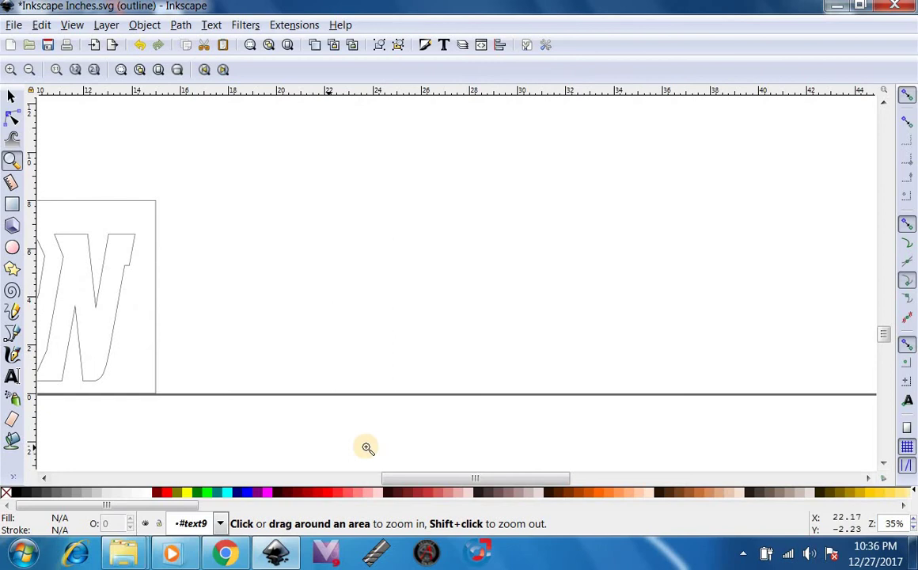
{"action": "left_click_drag", "start_coordinate": [402, 486], "coordinate": [311, 473]}
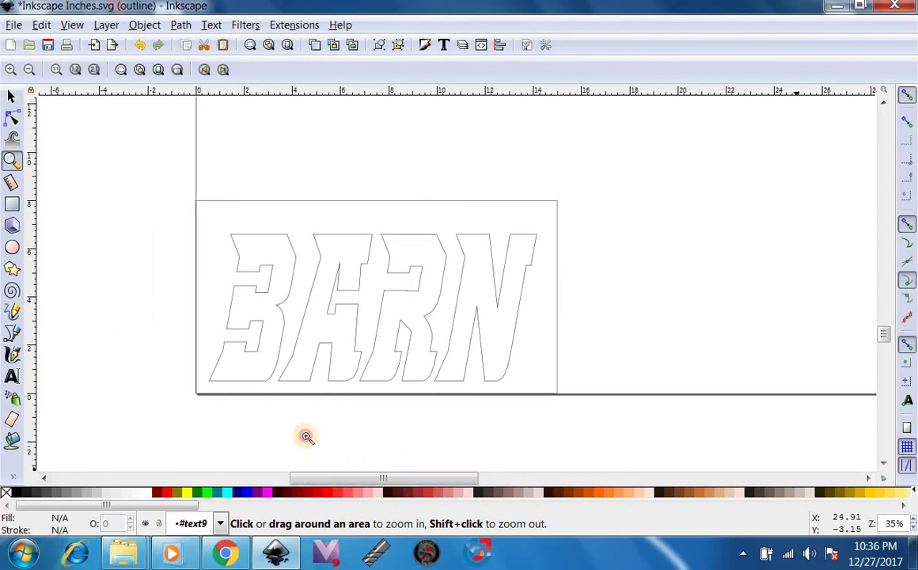
- Draw a small circle near the sign's top-left corner, sized 0.25 x 0.25 in
{"action": "left_click", "coordinate": [12, 247]}
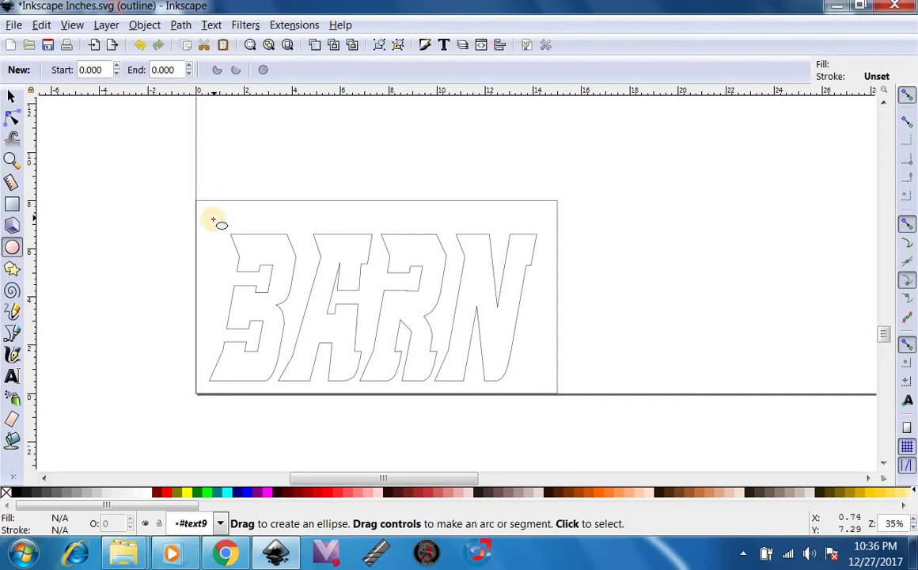
{"action": "left_click_drag", "start_coordinate": [213, 220], "coordinate": [232, 211]}
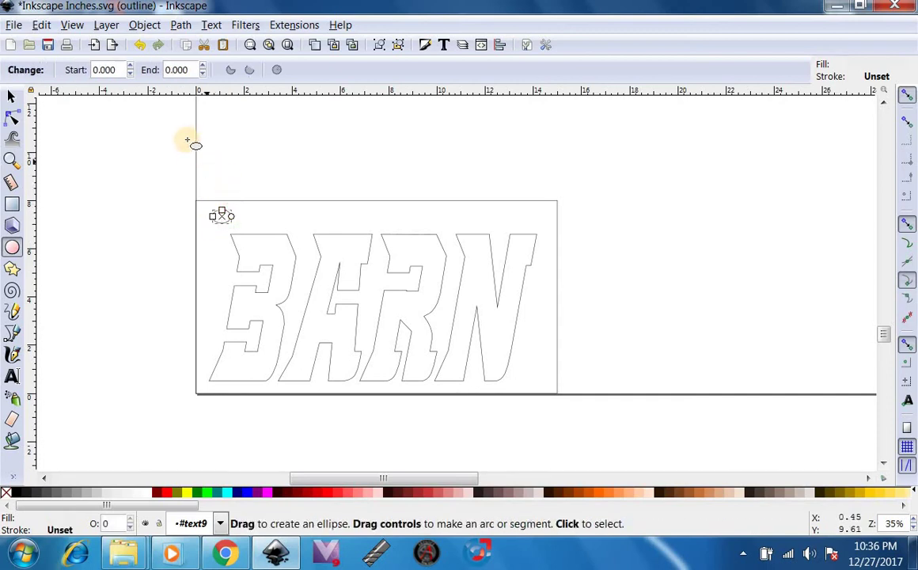
{"action": "left_click", "coordinate": [13, 95]}
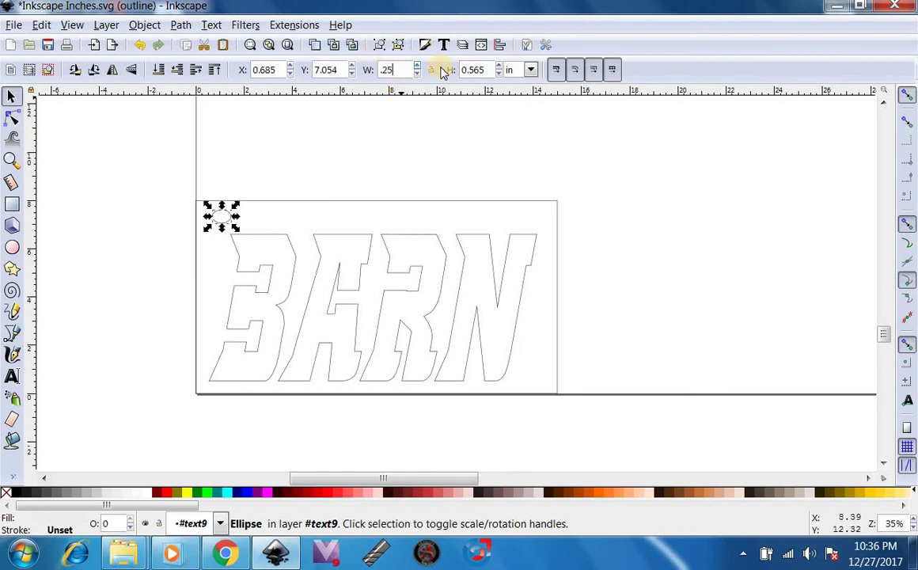
{"action": "key", "text": "Tab"}
{"action": "type", "text": "."}
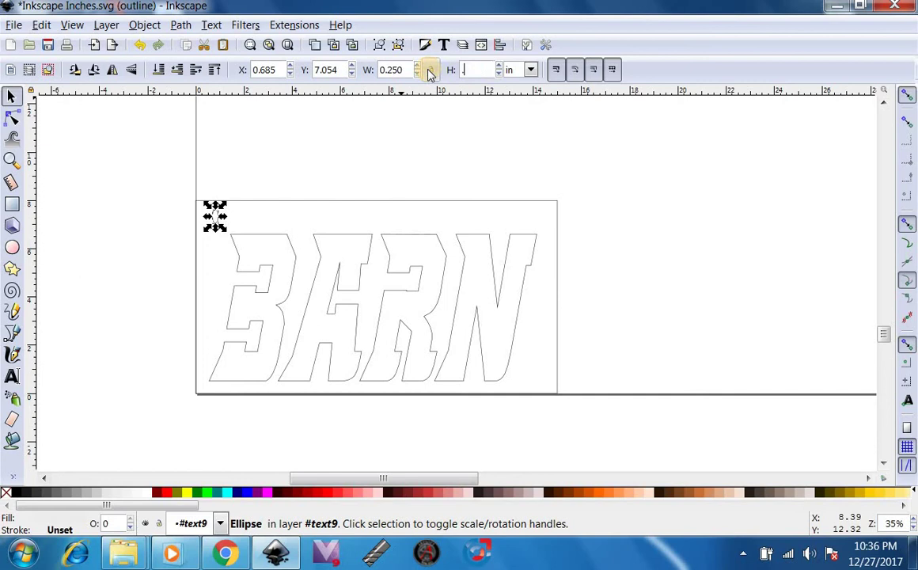
{"action": "type", "text": "25"}
{"action": "key", "text": "Return"}
{"action": "key", "text": "Escape"}
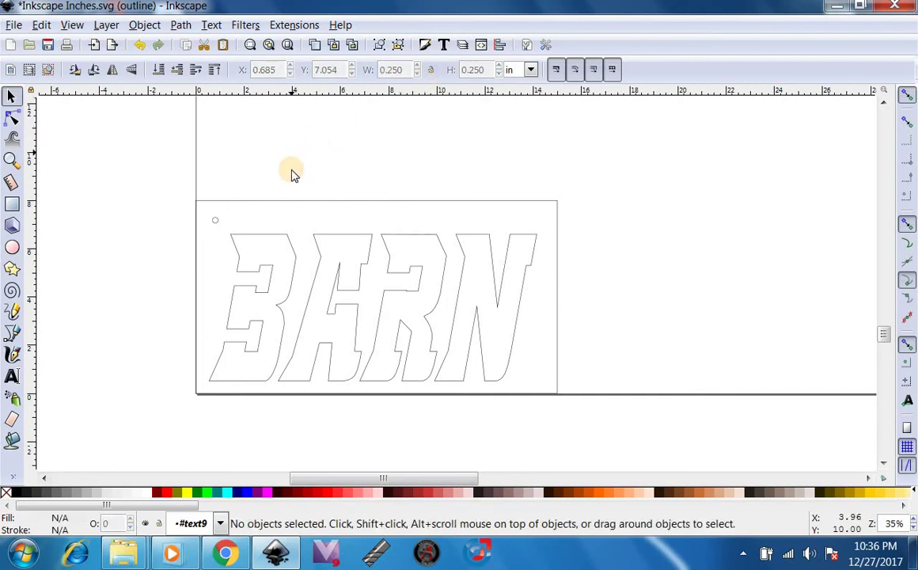
- Copy the 0.25 in circle and place the duplicate near the sign's top-right corner
{"action": "left_click", "coordinate": [212, 221]}
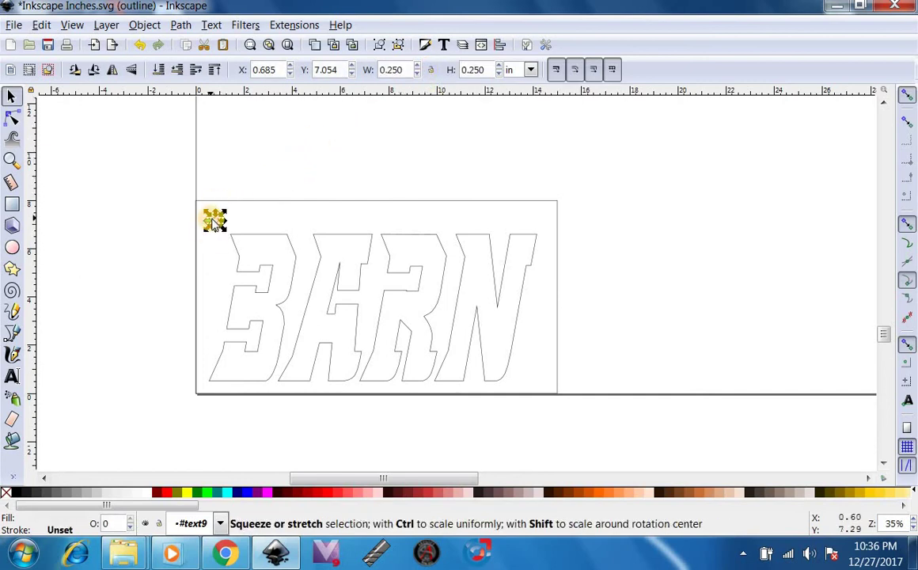
{"action": "right_click", "coordinate": [212, 226]}
{"action": "left_click", "coordinate": [239, 242]}
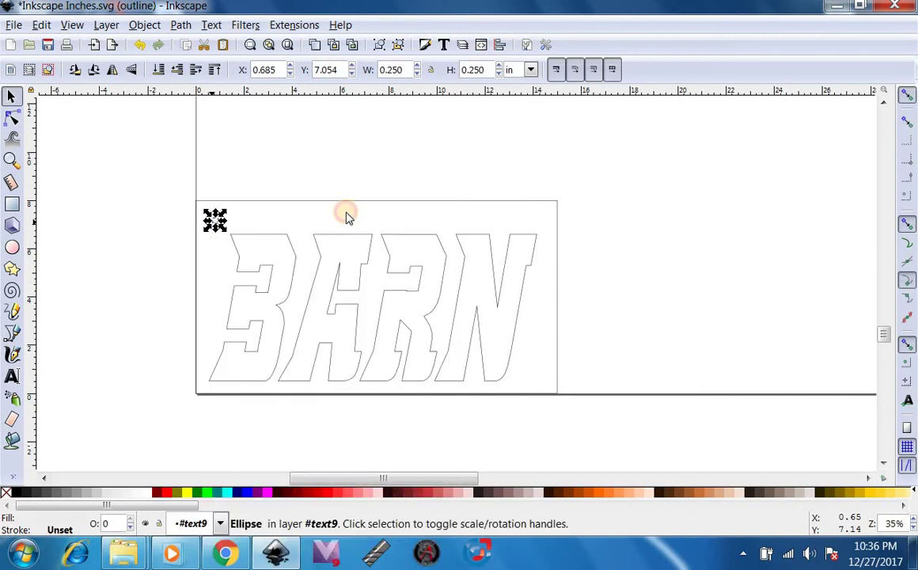
{"action": "right_click", "coordinate": [531, 216]}
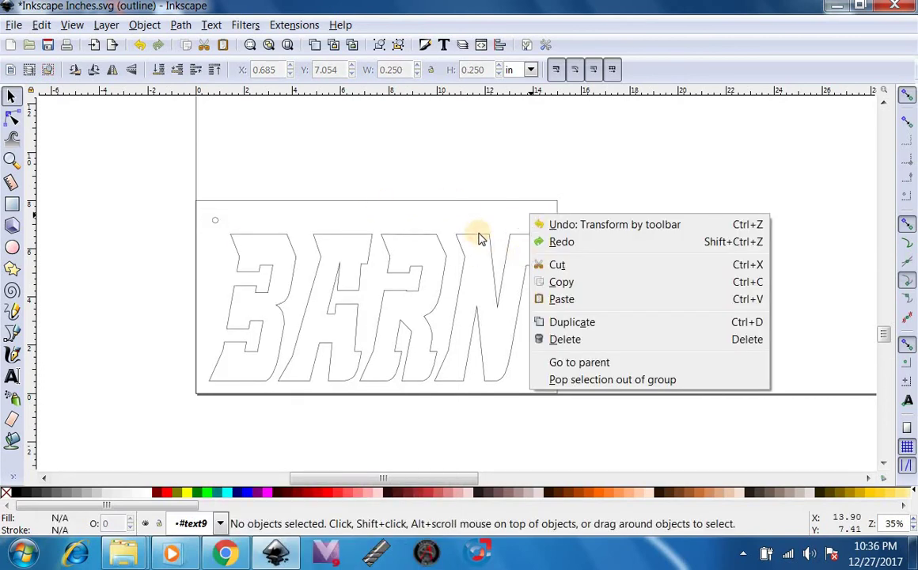
{"action": "left_click", "coordinate": [554, 300]}
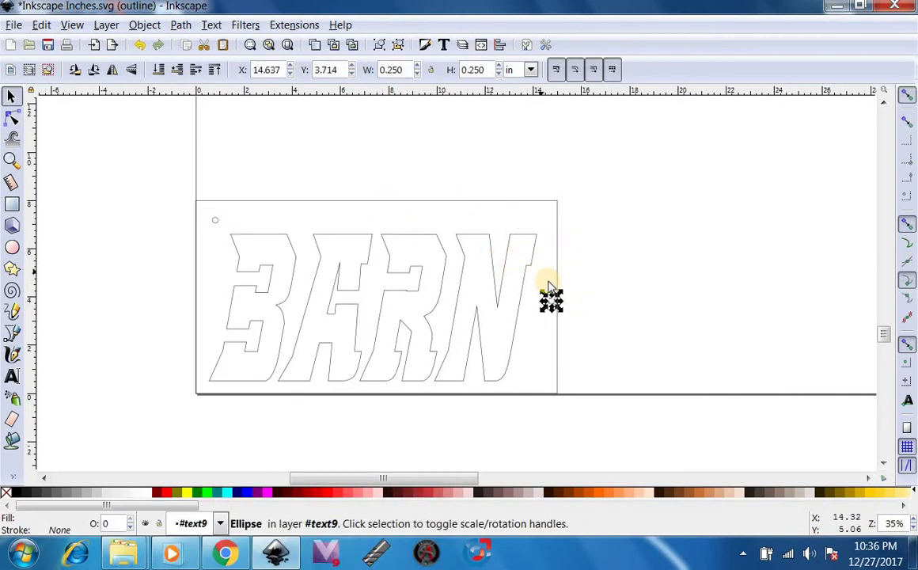
{"action": "left_click_drag", "start_coordinate": [553, 304], "coordinate": [531, 223]}
{"action": "left_click", "coordinate": [551, 248]}
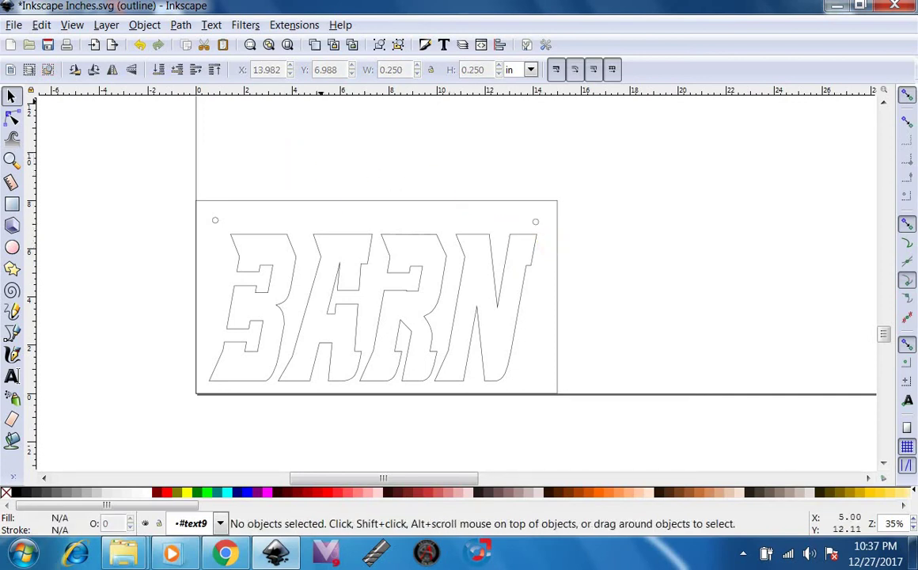
- Use File > Save As to save the sign as Barn.svg on the Desktop
{"action": "left_click", "coordinate": [14, 25]}
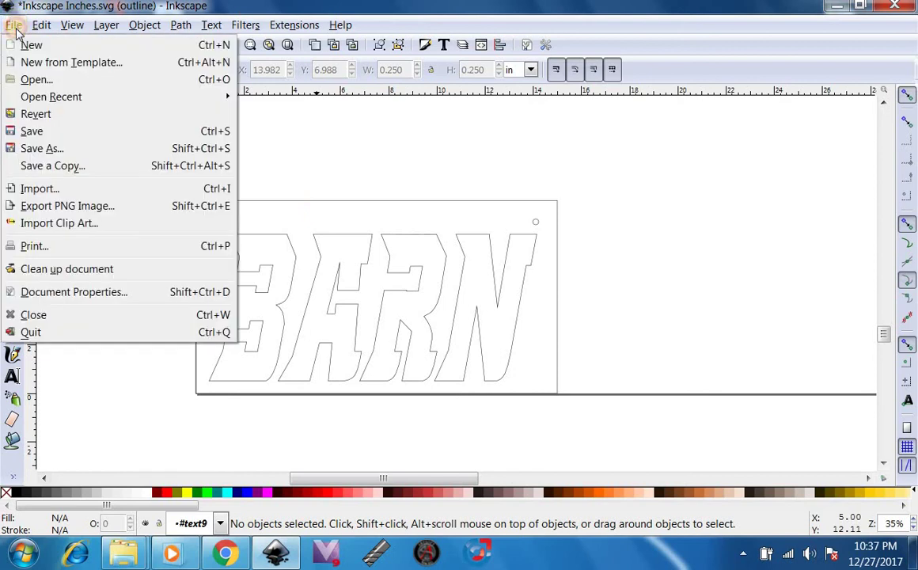
{"action": "left_click", "coordinate": [41, 148]}
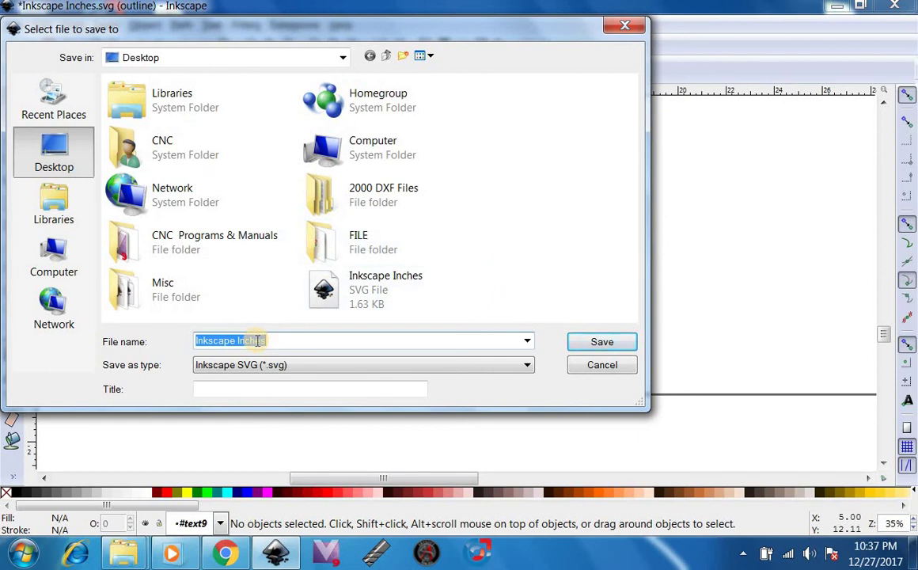
{"action": "type", "text": "Barn"}
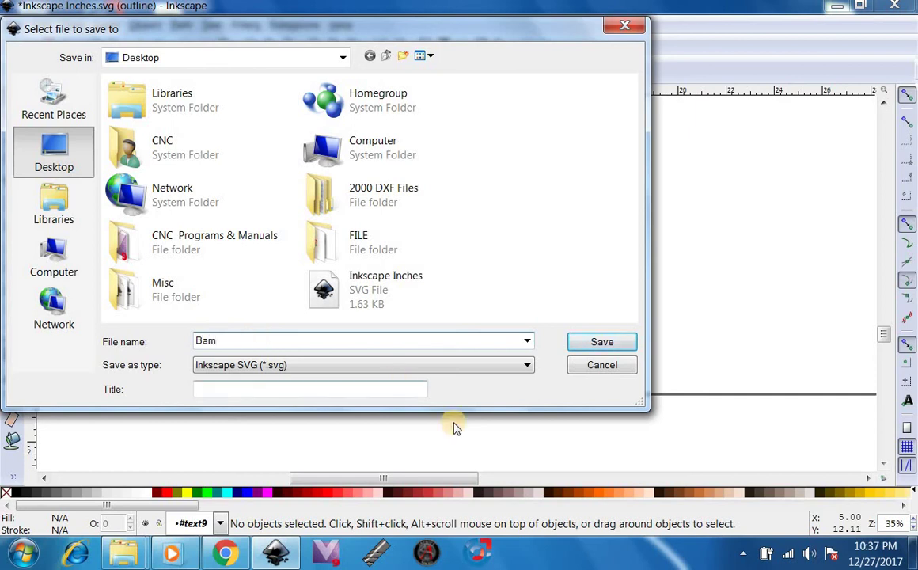
{"action": "left_click", "coordinate": [603, 343]}
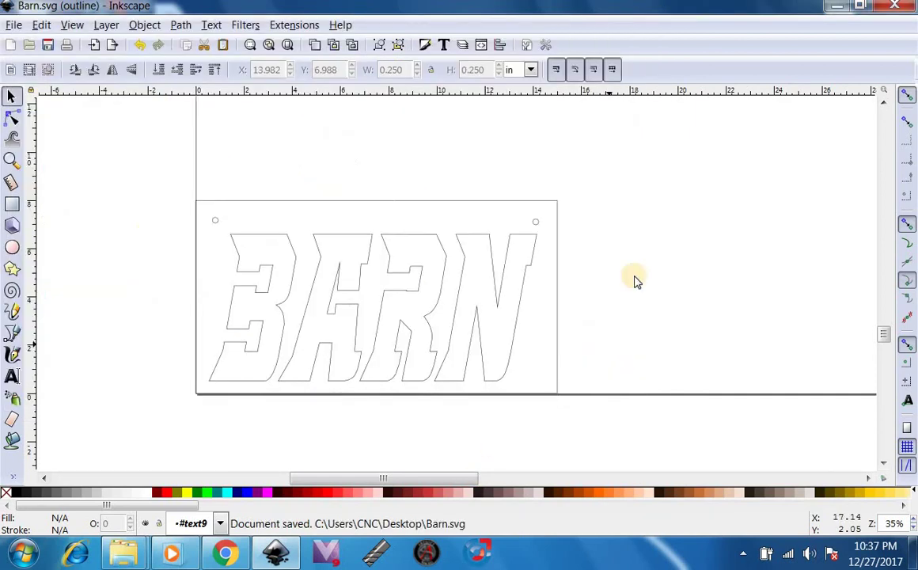
- Minimize Inkscape and bring up SheetCam TNG maximized
{"action": "left_click", "coordinate": [844, 7]}
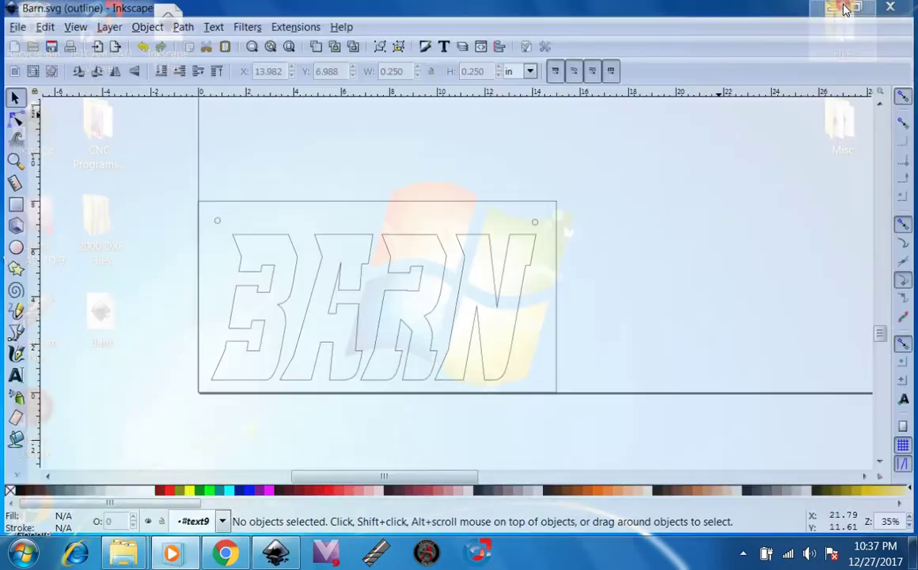
{"action": "left_click", "coordinate": [386, 557]}
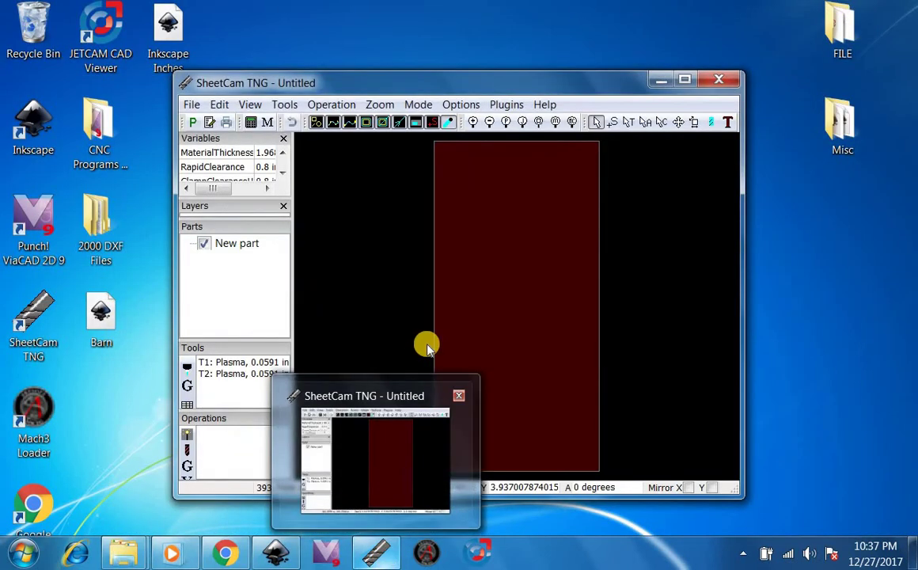
{"action": "left_click", "coordinate": [683, 79]}
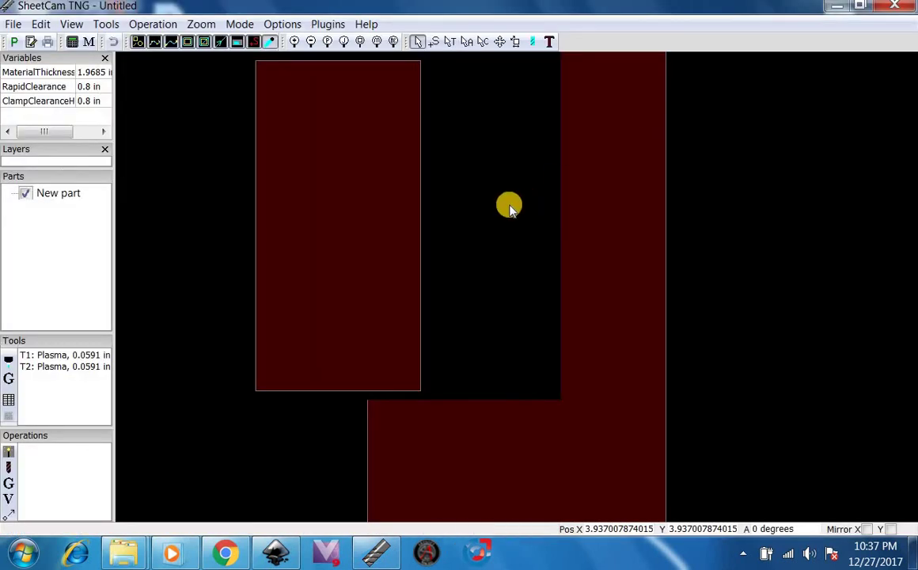
- Import Barn.svg through File > Import drawing, accepting the default drawing options
{"action": "left_click", "coordinate": [12, 24]}
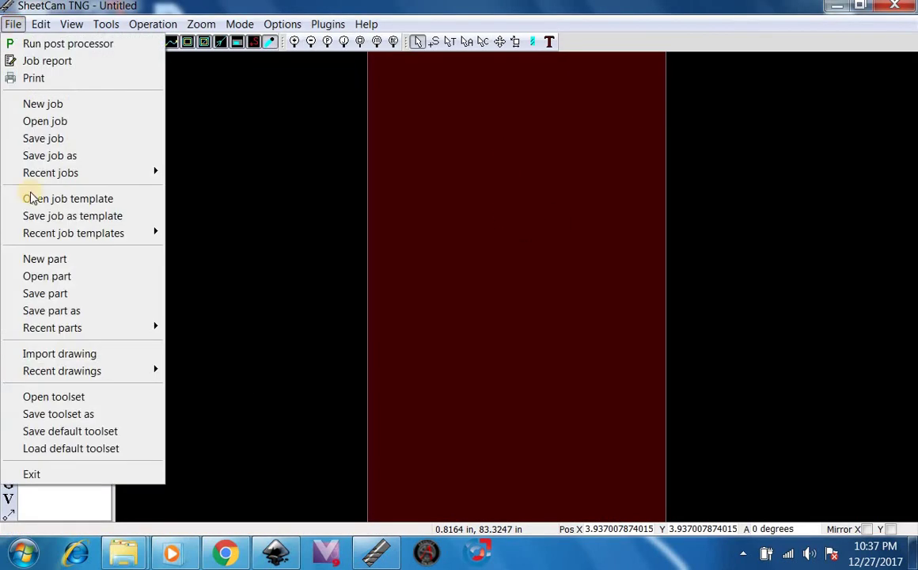
{"action": "left_click", "coordinate": [83, 357]}
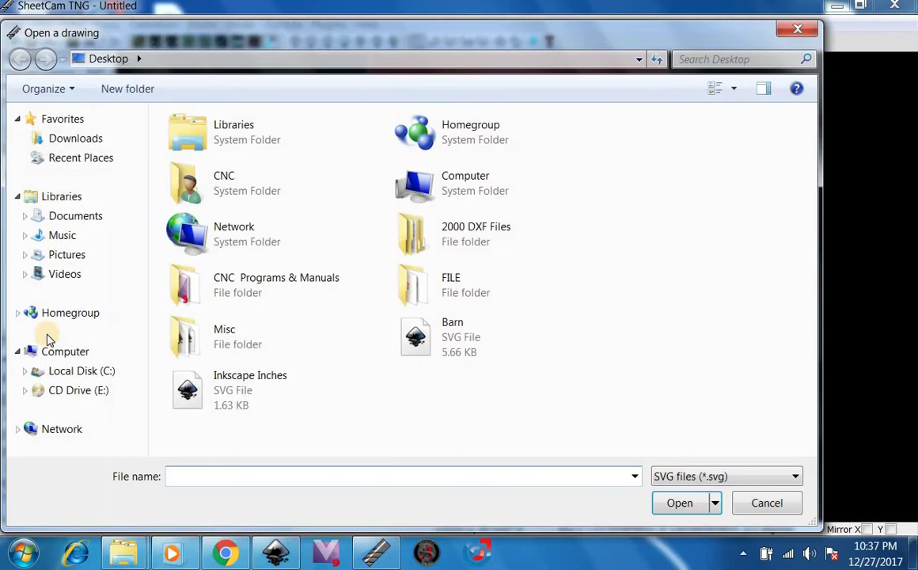
{"action": "left_click", "coordinate": [449, 348]}
{"action": "left_click", "coordinate": [704, 503]}
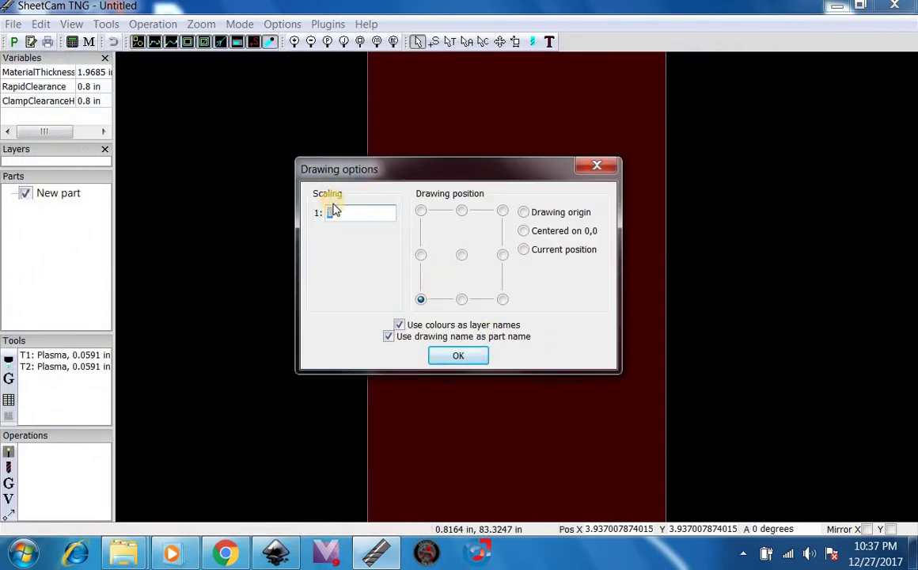
{"action": "left_click", "coordinate": [455, 357]}
{"action": "scroll", "coordinate": [633, 281], "scroll_direction": "up", "scroll_amount": 3}
{"action": "scroll", "coordinate": [665, 273], "scroll_direction": "down", "scroll_amount": 2}
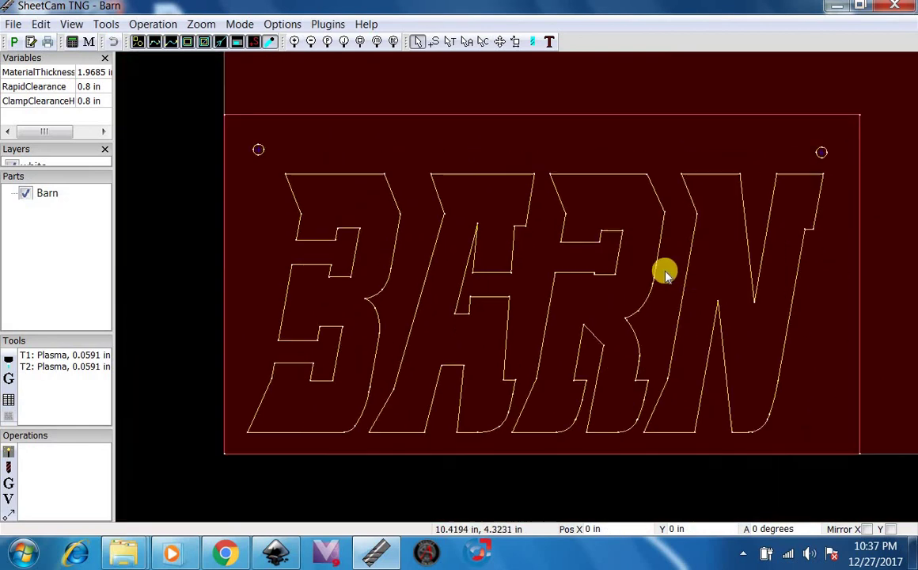